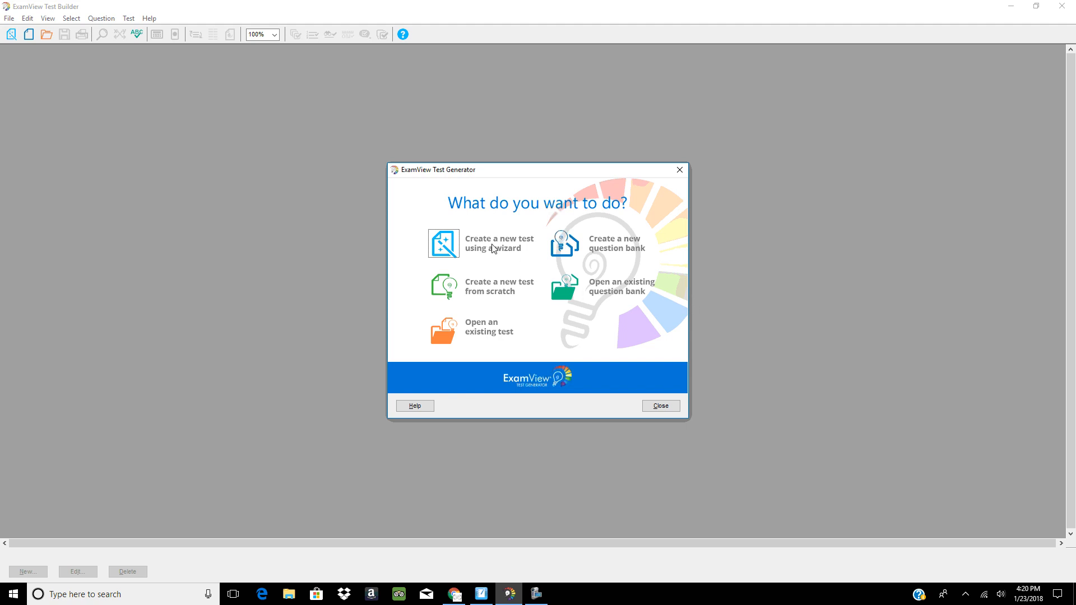
- Start a new test with the QuickTest Wizard and title it jan23
{"action": "left_click", "coordinate": [442, 252]}
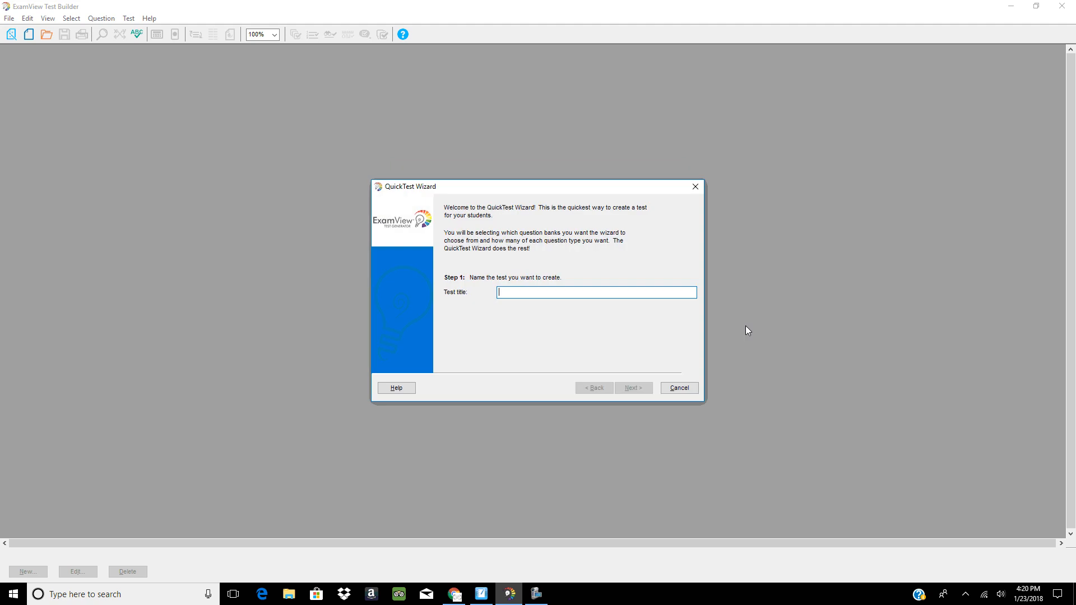
{"action": "type", "text": "jan23"}
{"action": "left_click", "coordinate": [632, 387]}
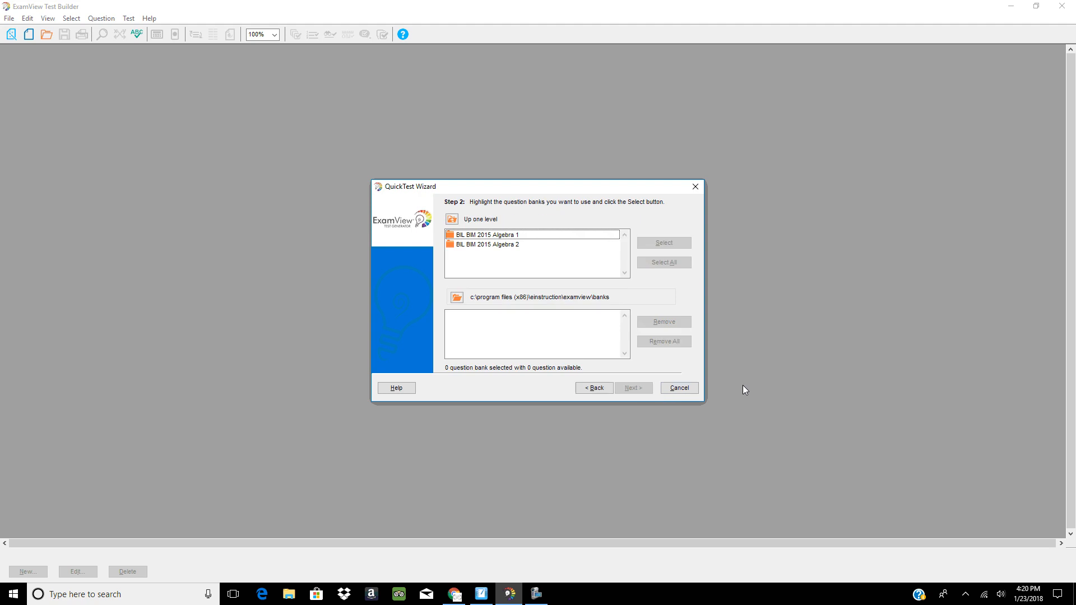
- Add the Chapter 5 - Solving Systems of Linear Equations question bank from BIL BIM 2015 Algebra 1 to the test
{"action": "double_click", "coordinate": [478, 235]}
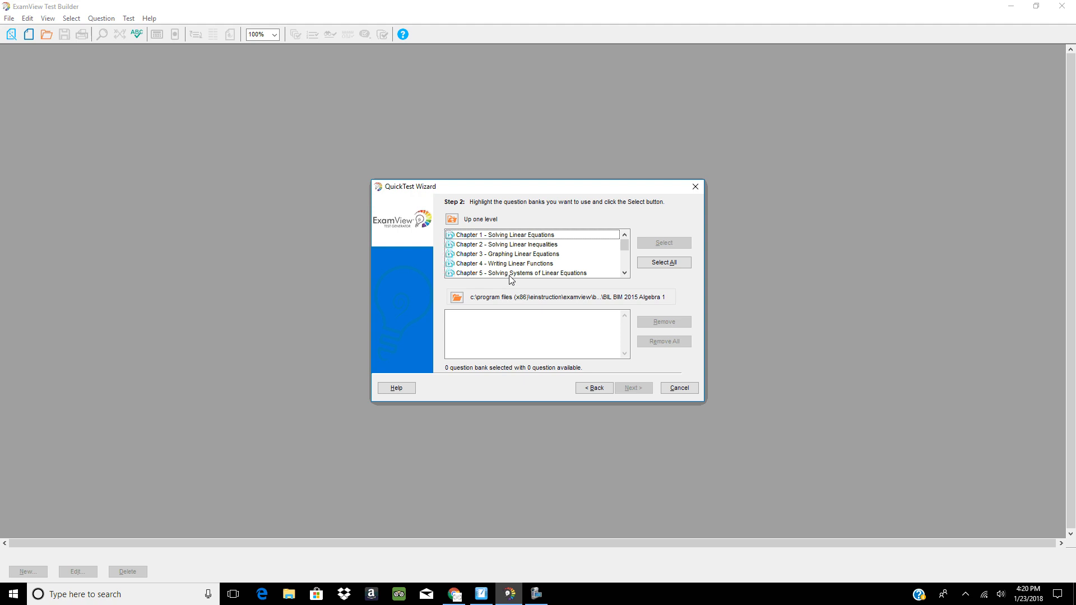
{"action": "double_click", "coordinate": [510, 275]}
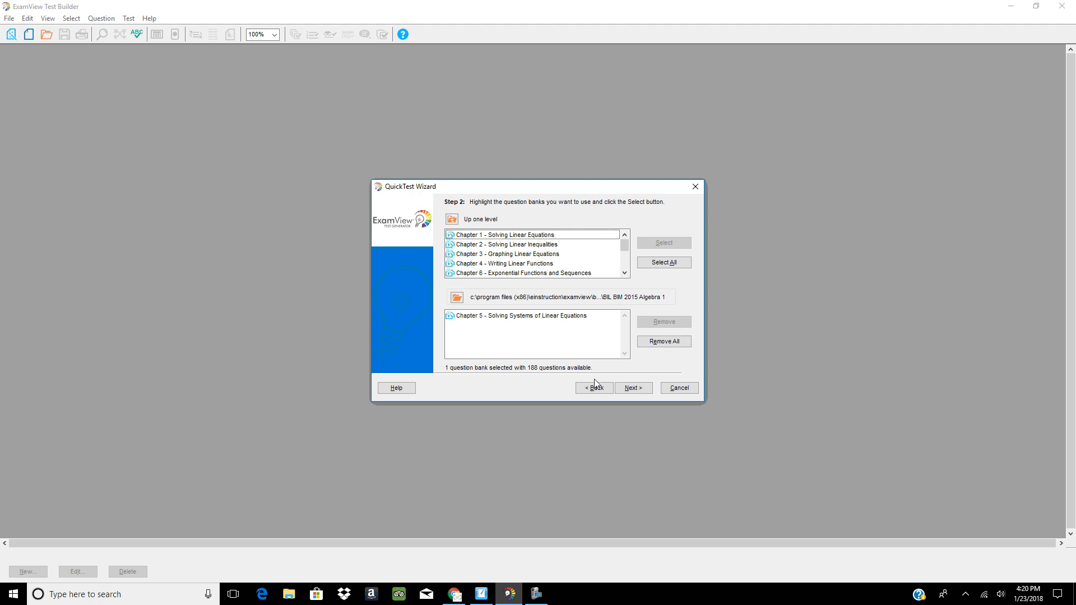
{"action": "left_click", "coordinate": [632, 388]}
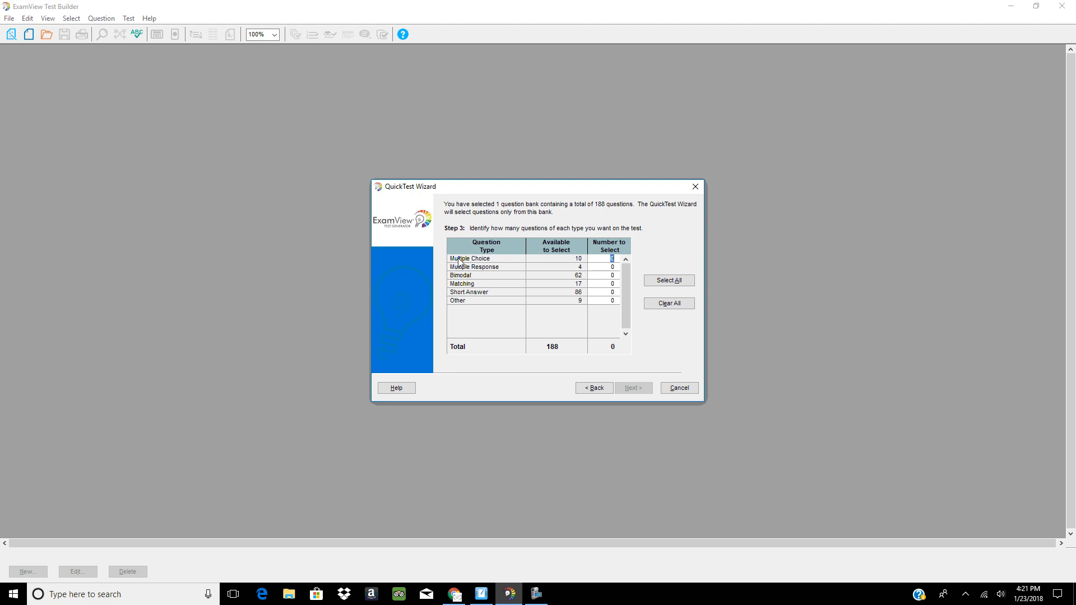
- Request 5 bimodal questions for the test and finish the wizard to generate it
{"action": "left_click", "coordinate": [613, 275]}
{"action": "type", "text": "5"}
{"action": "left_click", "coordinate": [649, 392]}
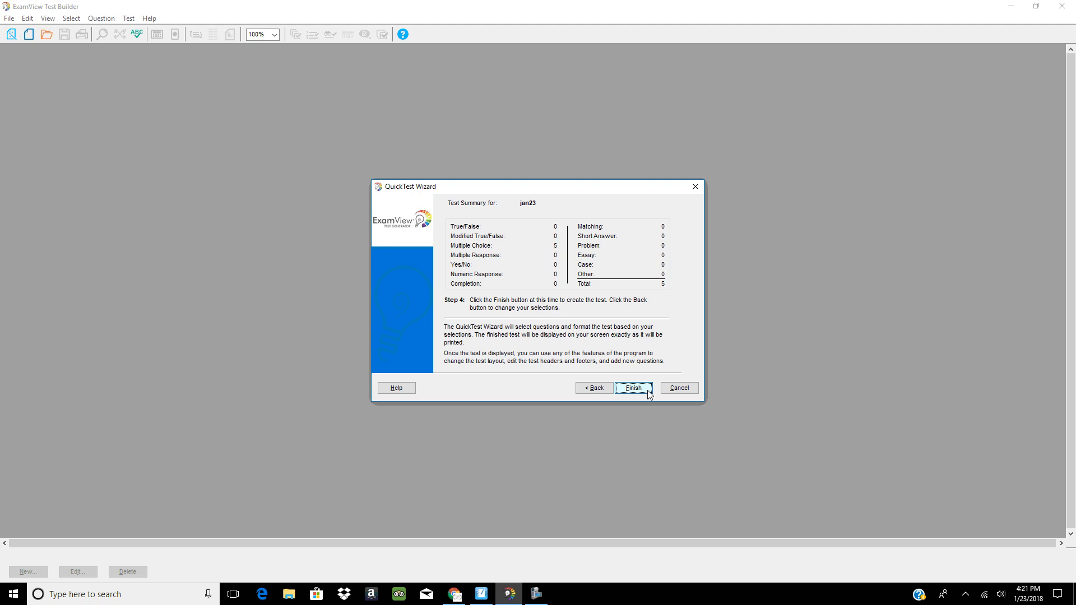
{"action": "left_click", "coordinate": [630, 393]}
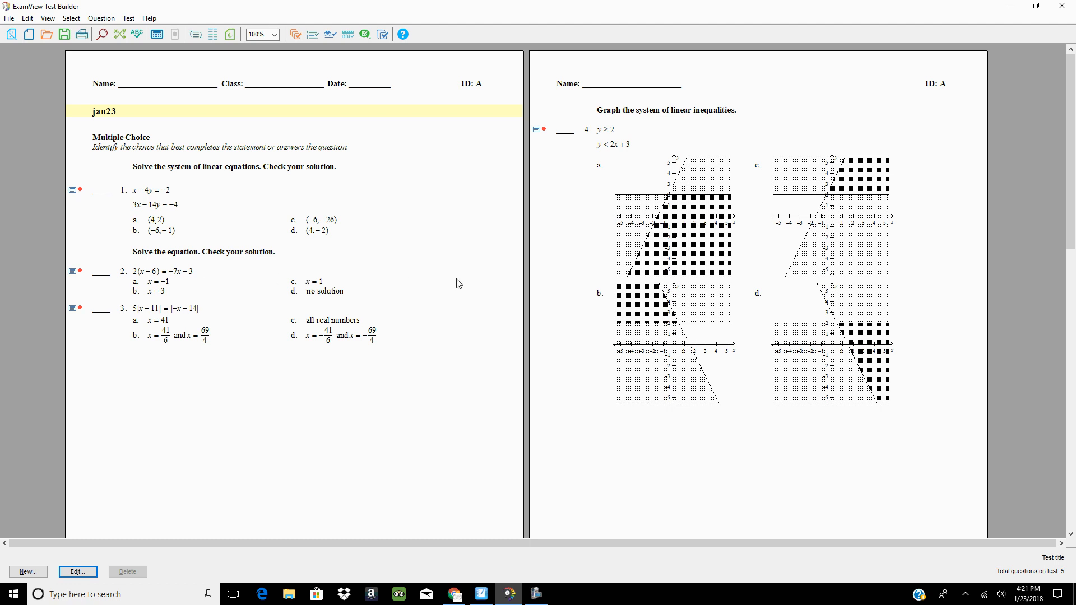
- Duplicate question 1 (x − 4y = −2 system), the 2(x − 6) = −7x − 3 question, and the new copy of question 1
{"action": "scroll", "coordinate": [457, 246], "scroll_direction": "down", "scroll_amount": 5}
{"action": "scroll", "coordinate": [458, 248], "scroll_direction": "up", "scroll_amount": 2}
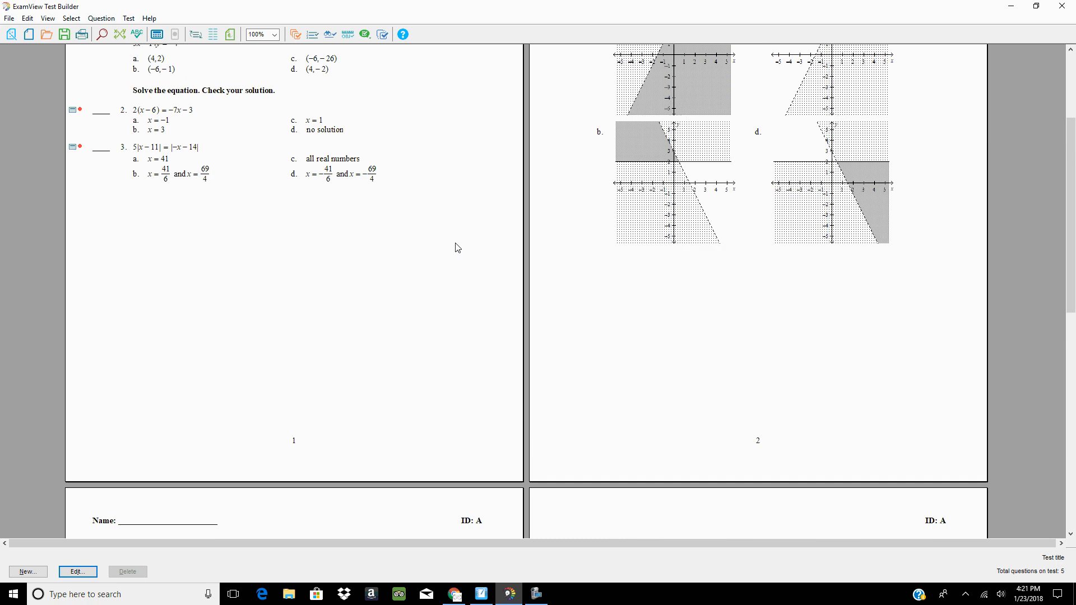
{"action": "scroll", "coordinate": [456, 246], "scroll_direction": "up", "scroll_amount": 3}
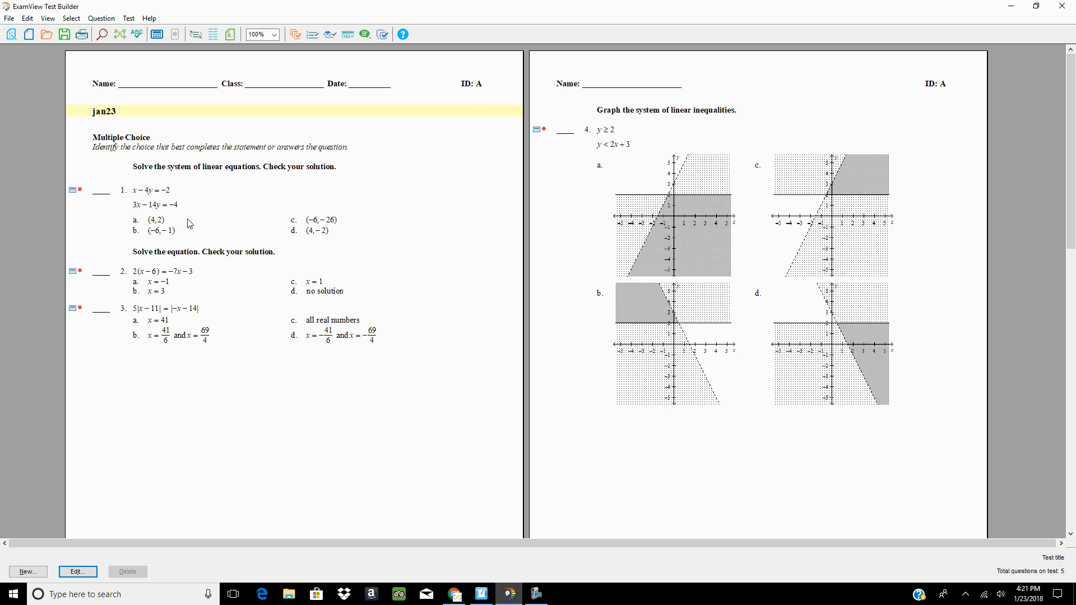
{"action": "right_click", "coordinate": [153, 214]}
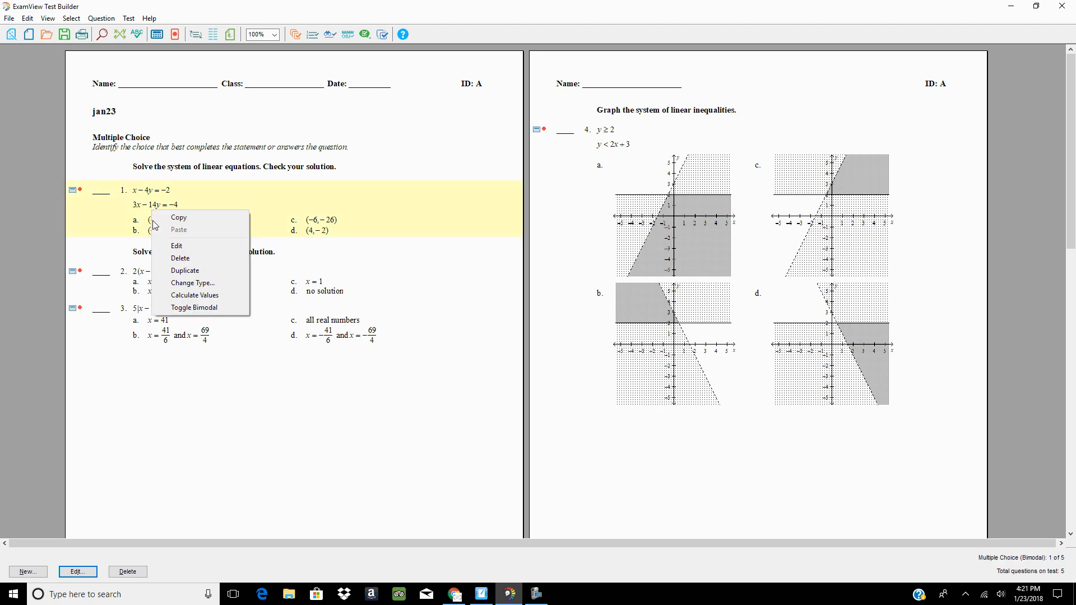
{"action": "left_click", "coordinate": [174, 271]}
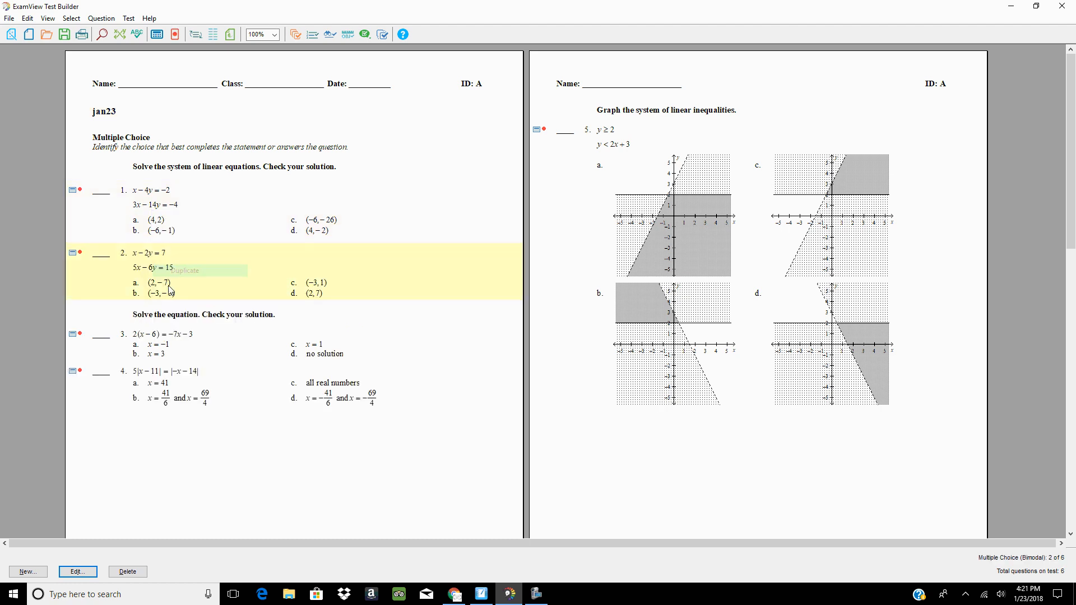
{"action": "right_click", "coordinate": [152, 354]}
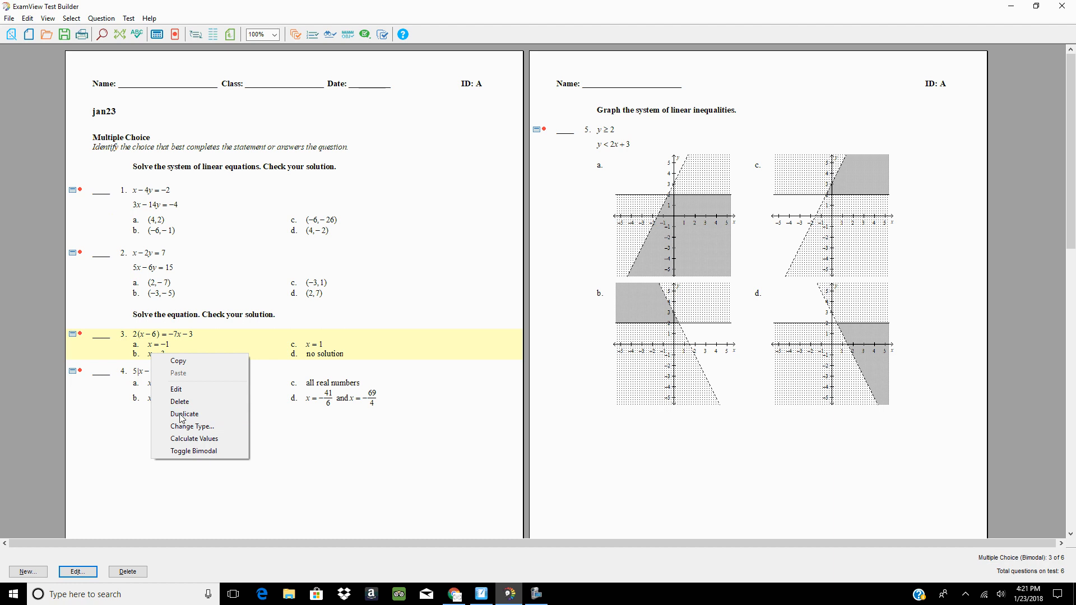
{"action": "left_click", "coordinate": [180, 413]}
{"action": "right_click", "coordinate": [142, 278]}
{"action": "left_click", "coordinate": [186, 339]}
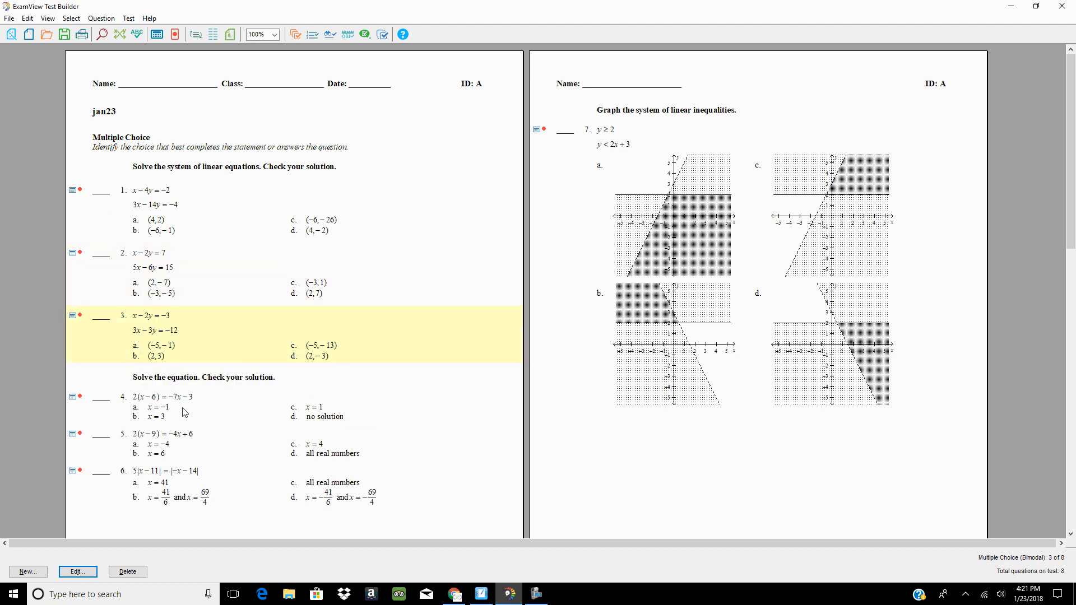
- Duplicate the absolute value question 5|x − 11| = |−x − 14| and the equation question 2(x − 9) = −4x + 6
{"action": "right_click", "coordinate": [160, 490]}
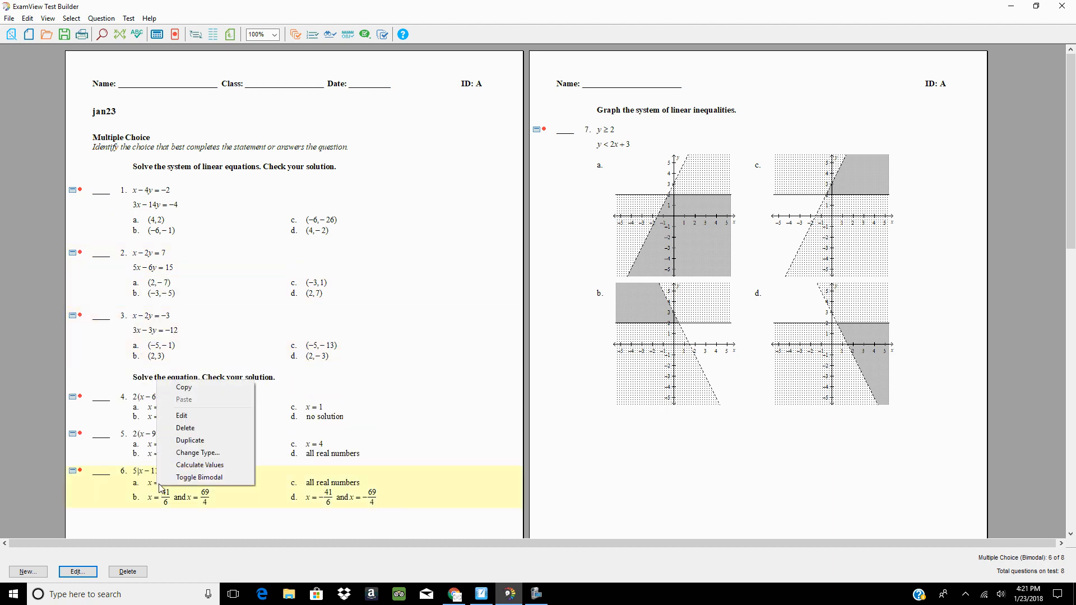
{"action": "left_click", "coordinate": [174, 438]}
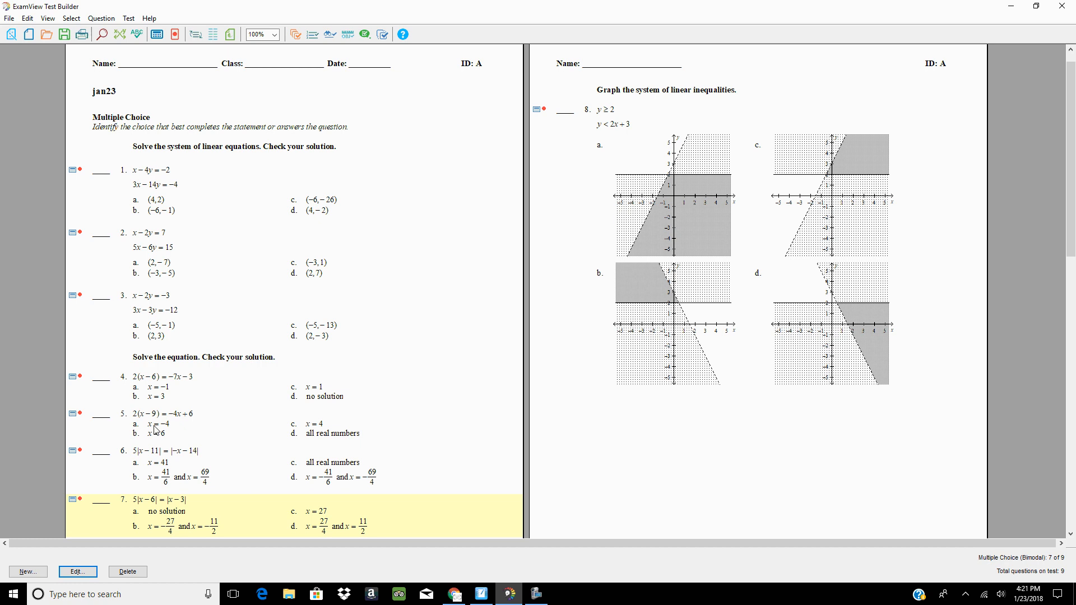
{"action": "right_click", "coordinate": [154, 427]}
{"action": "left_click", "coordinate": [190, 486]}
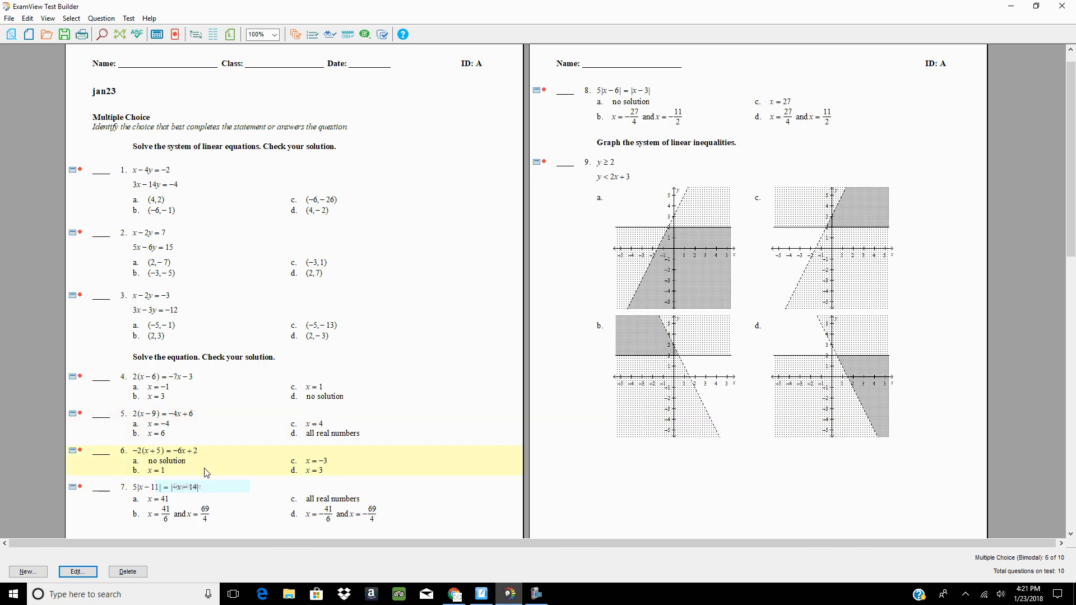
- Duplicate the three-inequality graphing question starting with x + y ≤ 1, and duplicate its new copy as well
{"action": "scroll", "coordinate": [209, 462], "scroll_direction": "down", "scroll_amount": 10}
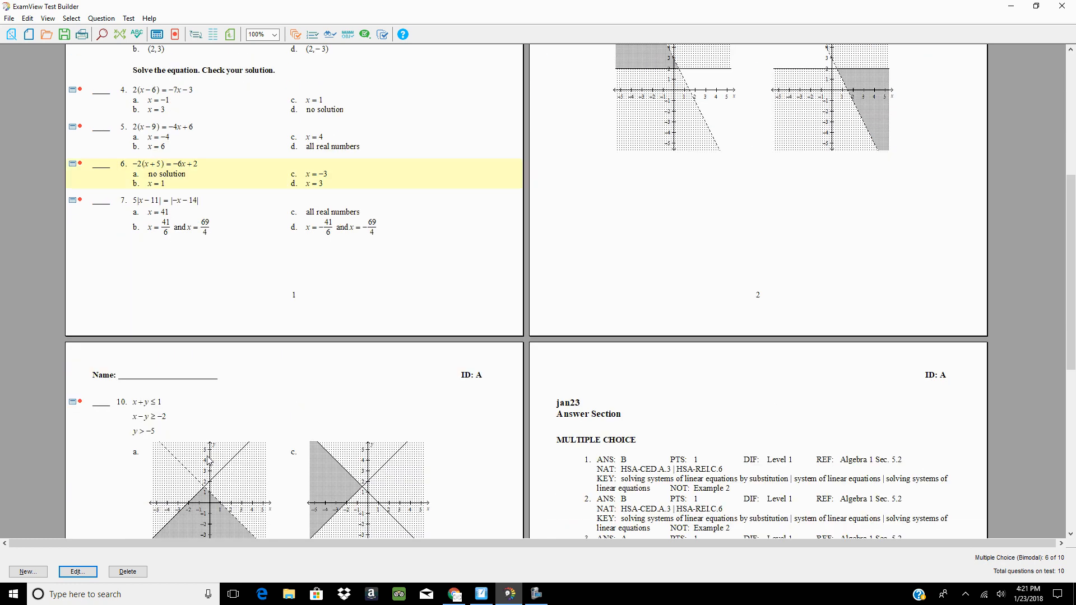
{"action": "right_click", "coordinate": [185, 451]}
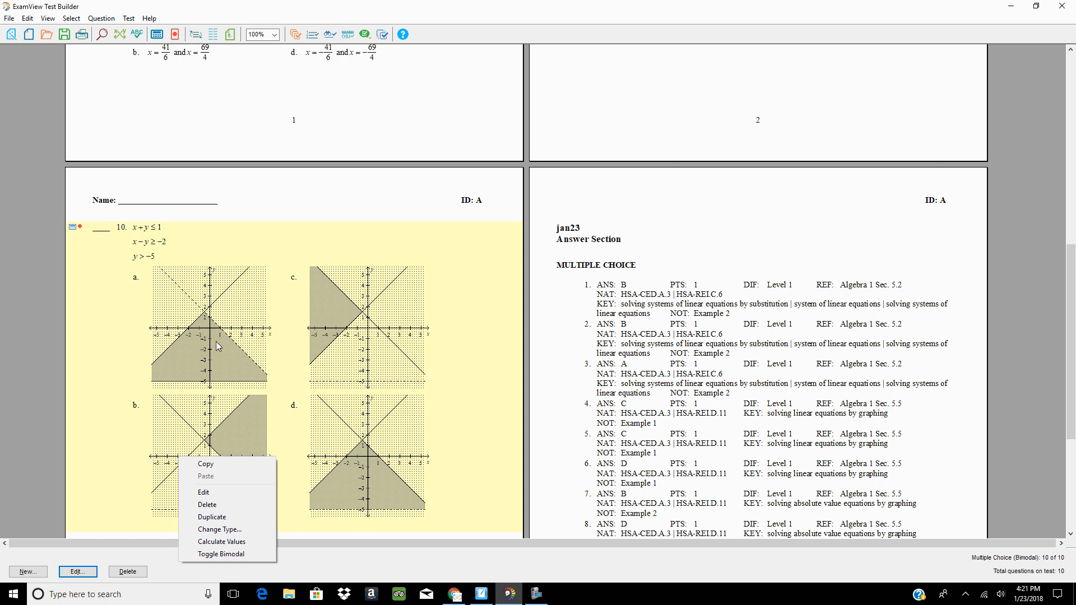
{"action": "left_click", "coordinate": [237, 515]}
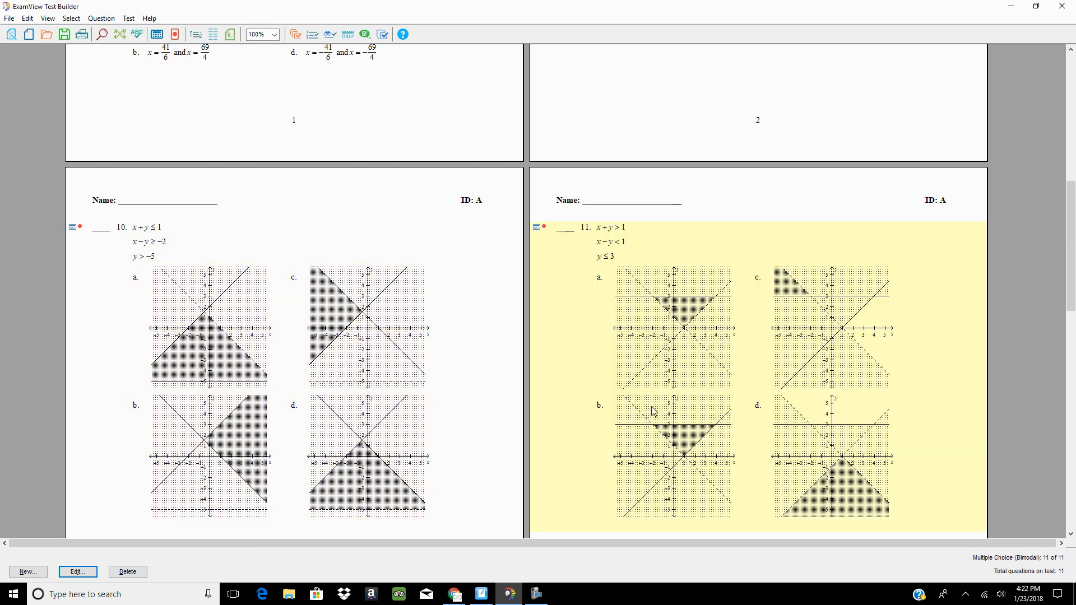
{"action": "right_click", "coordinate": [652, 407]}
{"action": "left_click", "coordinate": [691, 467]}
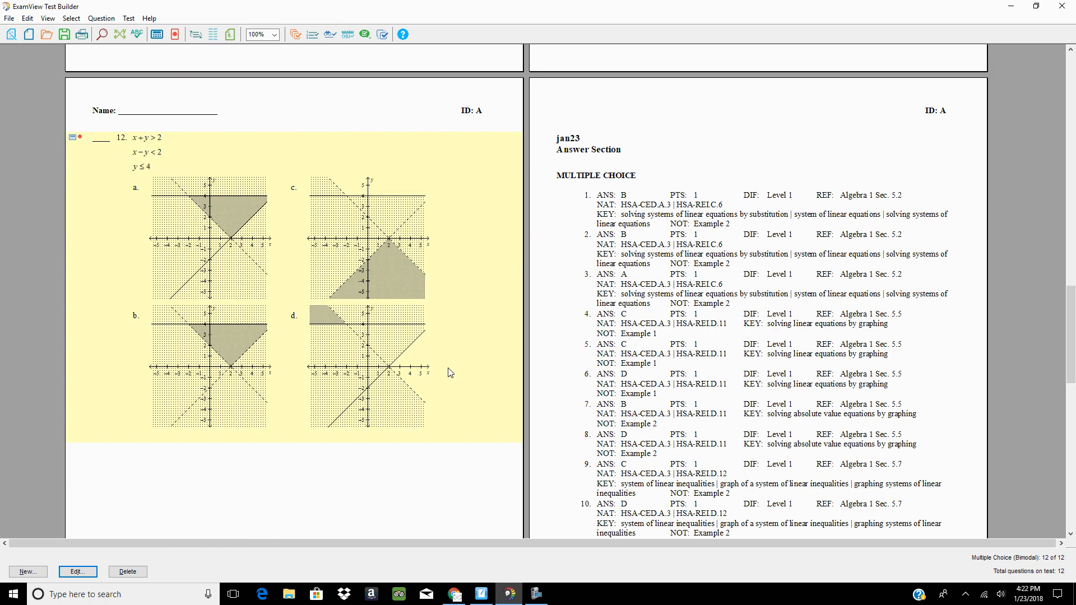
- Duplicate question 4, the equation 2(x − 6) = −7x − 3, once more
{"action": "scroll", "coordinate": [226, 312], "scroll_direction": "up", "scroll_amount": 12}
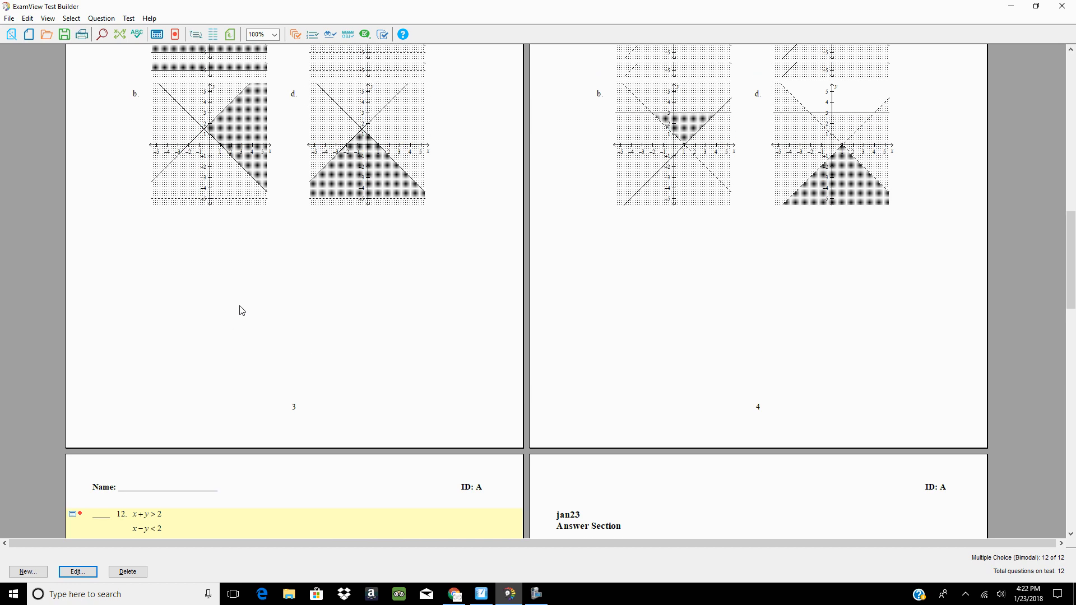
{"action": "scroll", "coordinate": [251, 303], "scroll_direction": "up", "scroll_amount": 5}
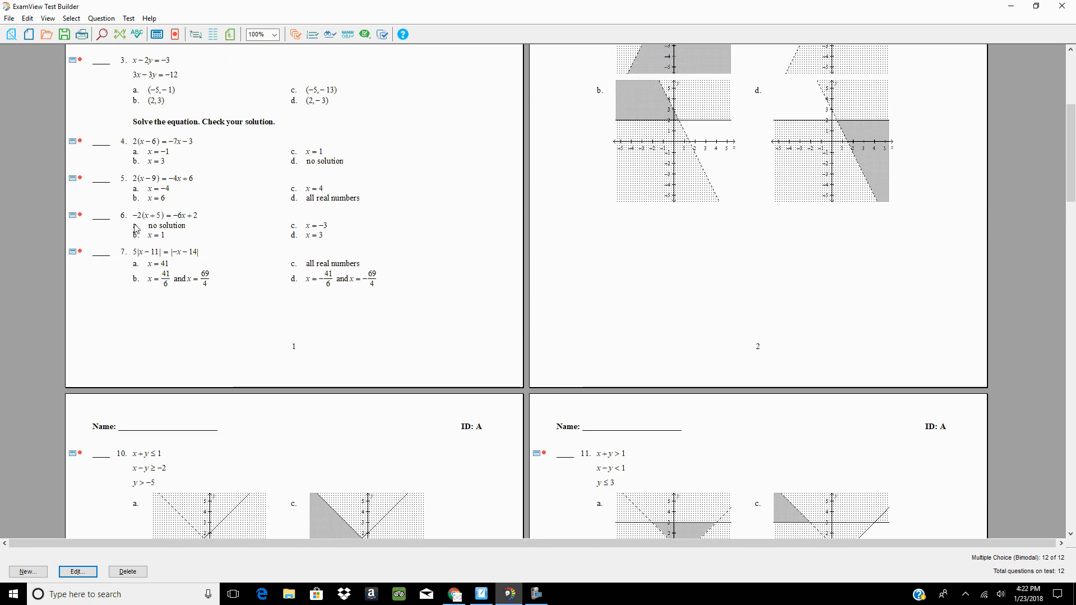
{"action": "right_click", "coordinate": [146, 147]}
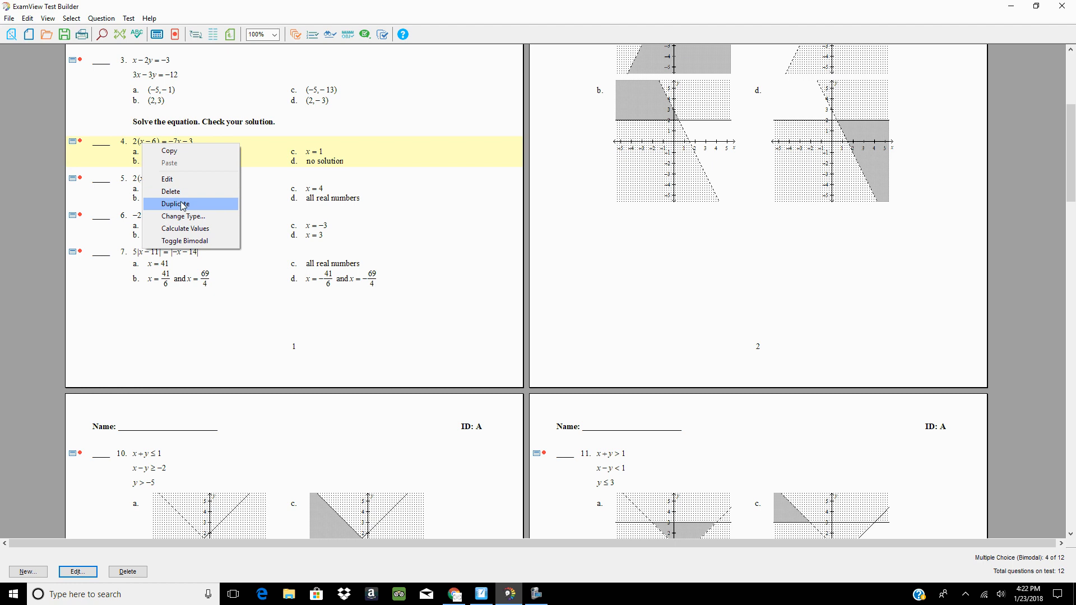
{"action": "left_click", "coordinate": [175, 204]}
- Duplicate question 3, the x − 2y = −3 system of linear equations, four times
{"action": "right_click", "coordinate": [147, 157]}
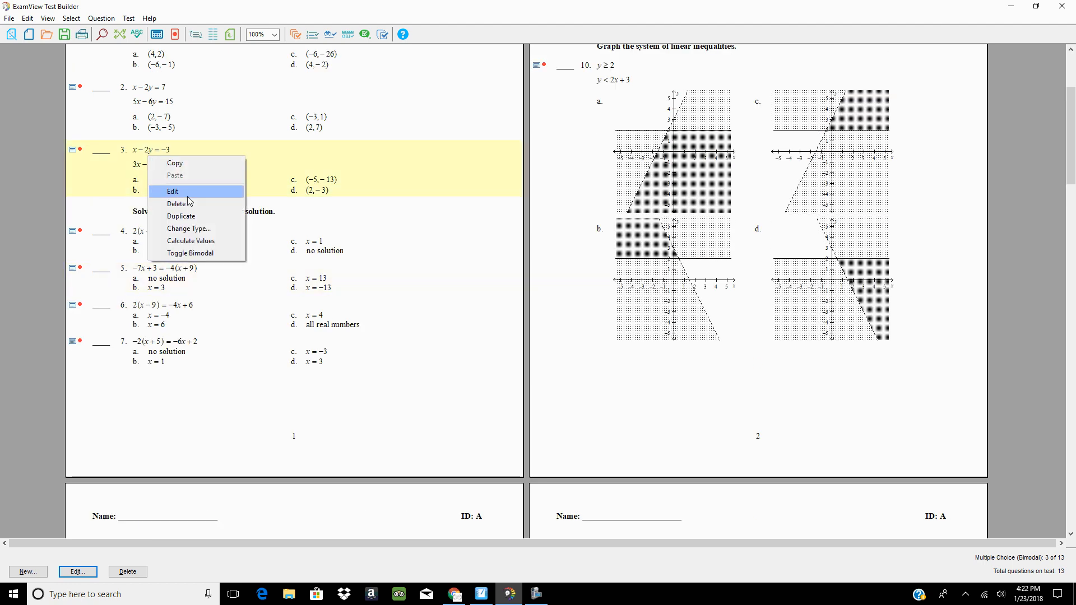
{"action": "left_click", "coordinate": [184, 216]}
{"action": "right_click", "coordinate": [165, 176]}
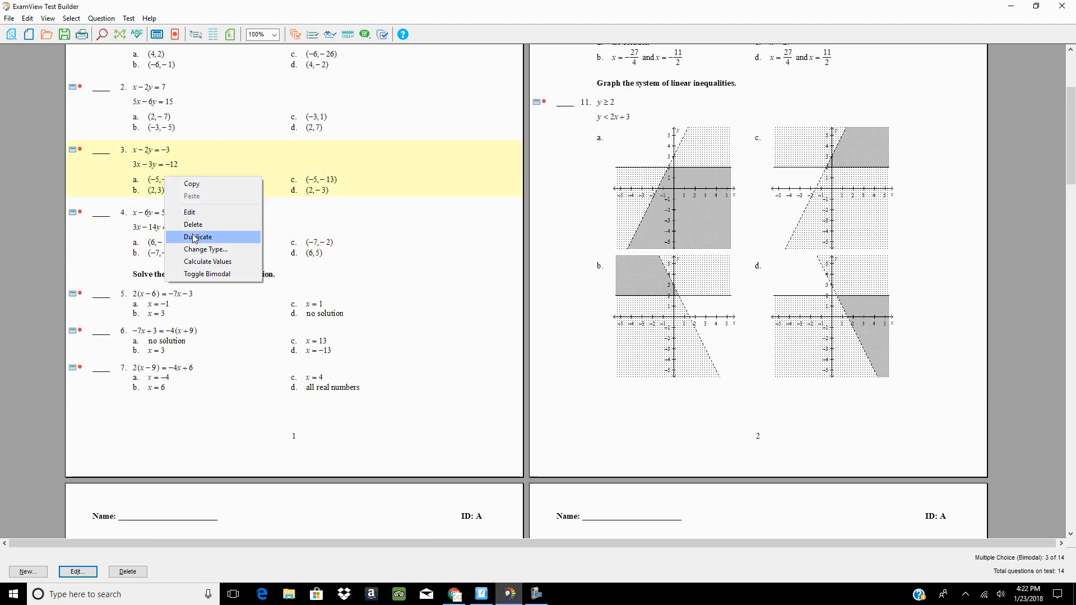
{"action": "left_click", "coordinate": [195, 235]}
{"action": "right_click", "coordinate": [153, 175]}
{"action": "left_click", "coordinate": [186, 234]}
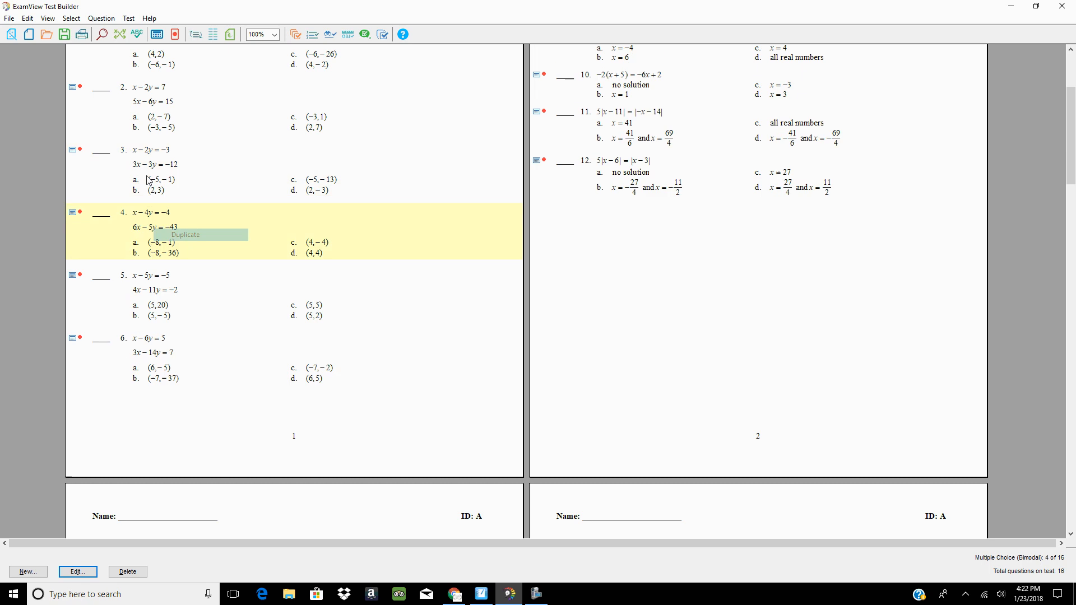
{"action": "right_click", "coordinate": [145, 173]}
{"action": "left_click", "coordinate": [190, 236]}
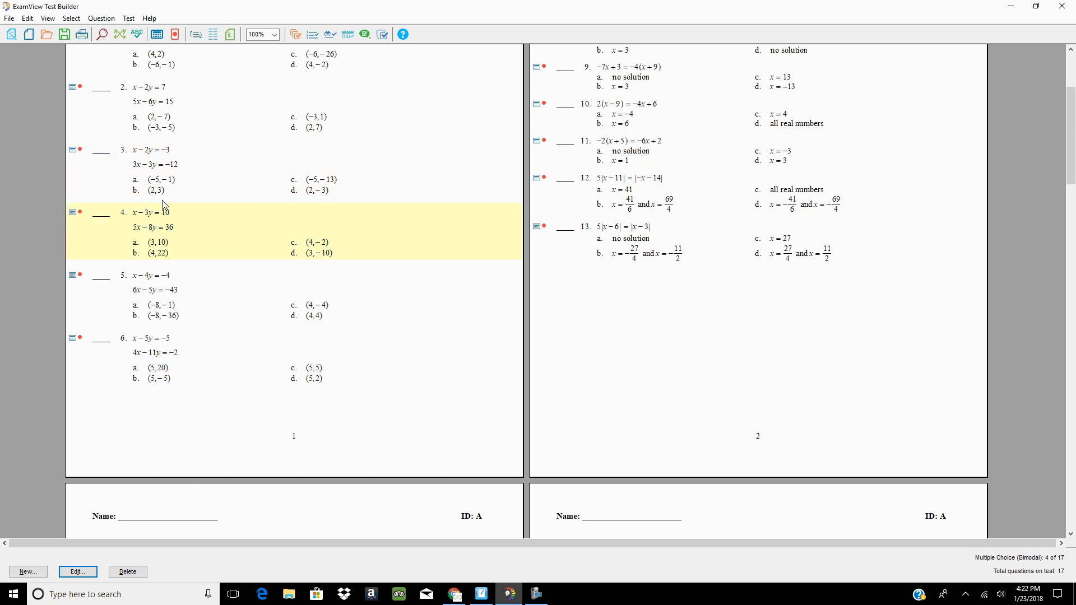
- Export the test to the Desktop in WebCT CE 6/Vista 4 format as jan23, using the test title as category name
{"action": "scroll", "coordinate": [451, 270], "scroll_direction": "down", "scroll_amount": 15}
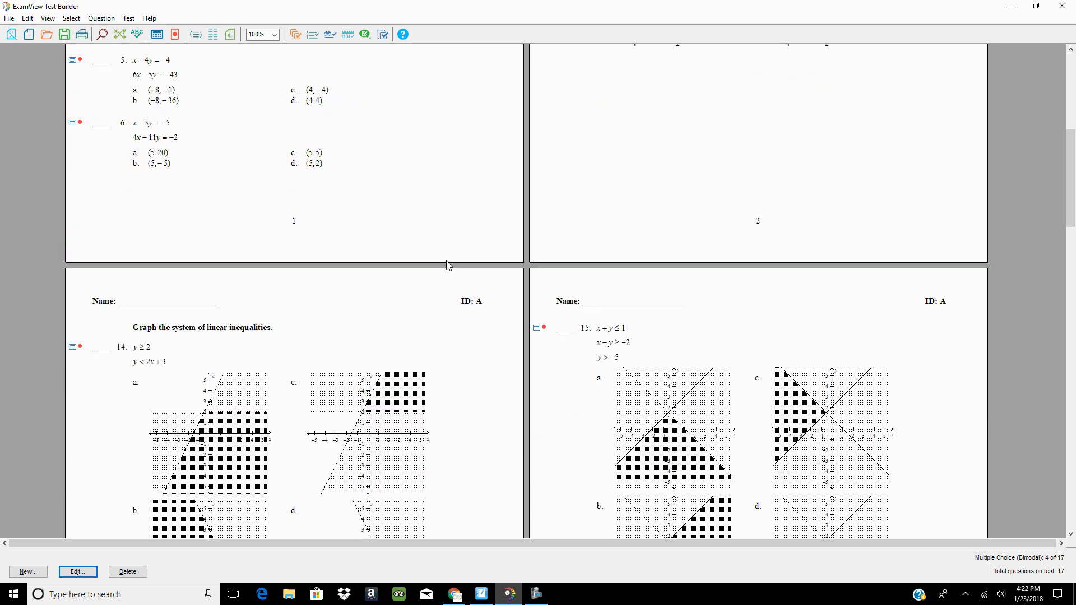
{"action": "scroll", "coordinate": [445, 262], "scroll_direction": "down", "scroll_amount": 10}
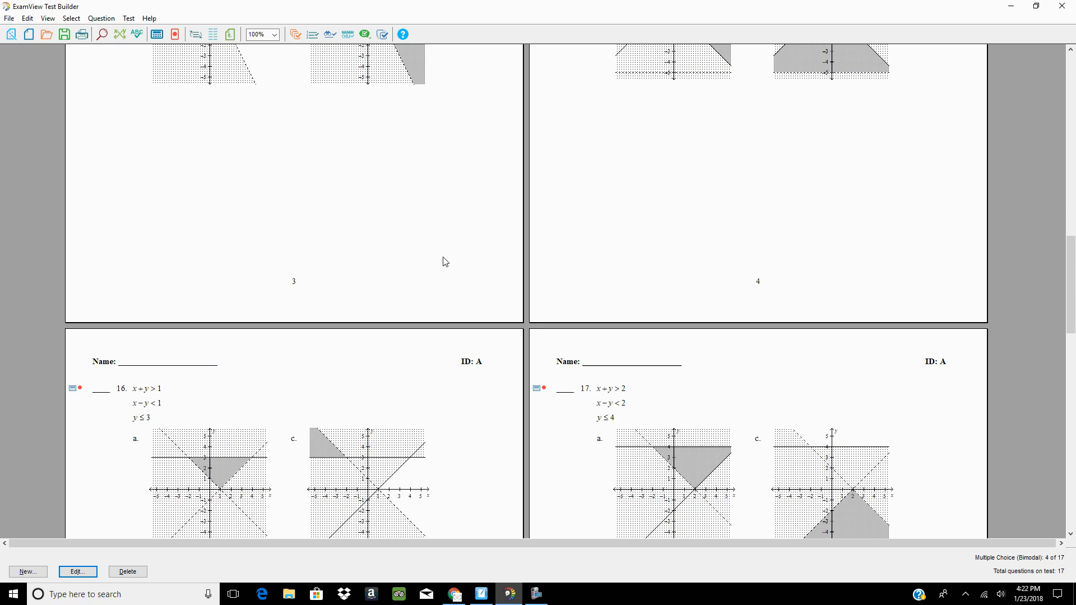
{"action": "scroll", "coordinate": [446, 259], "scroll_direction": "down", "scroll_amount": 8}
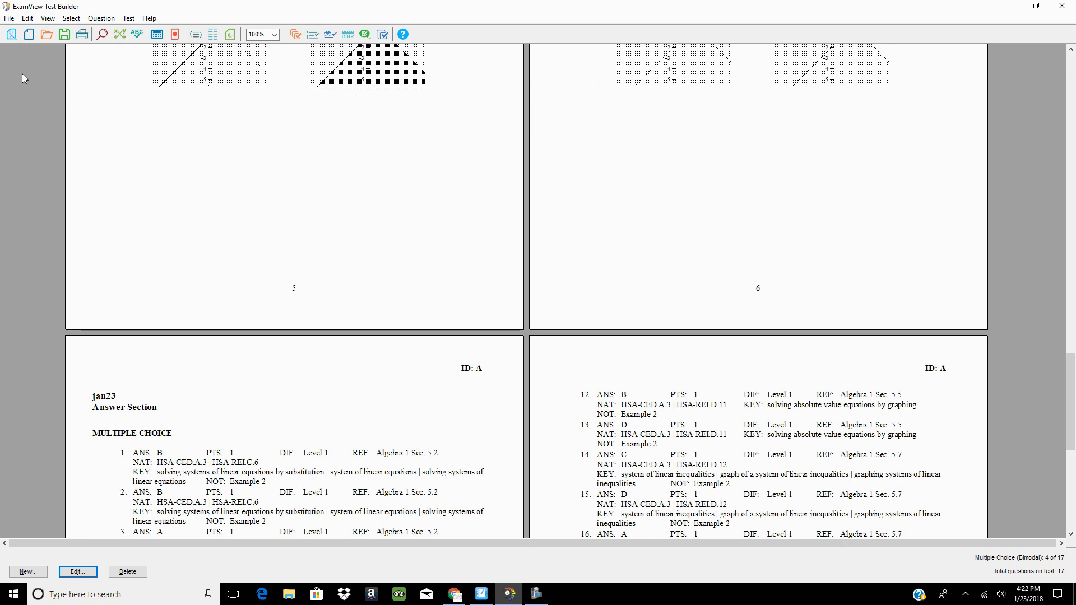
{"action": "left_click", "coordinate": [9, 19]}
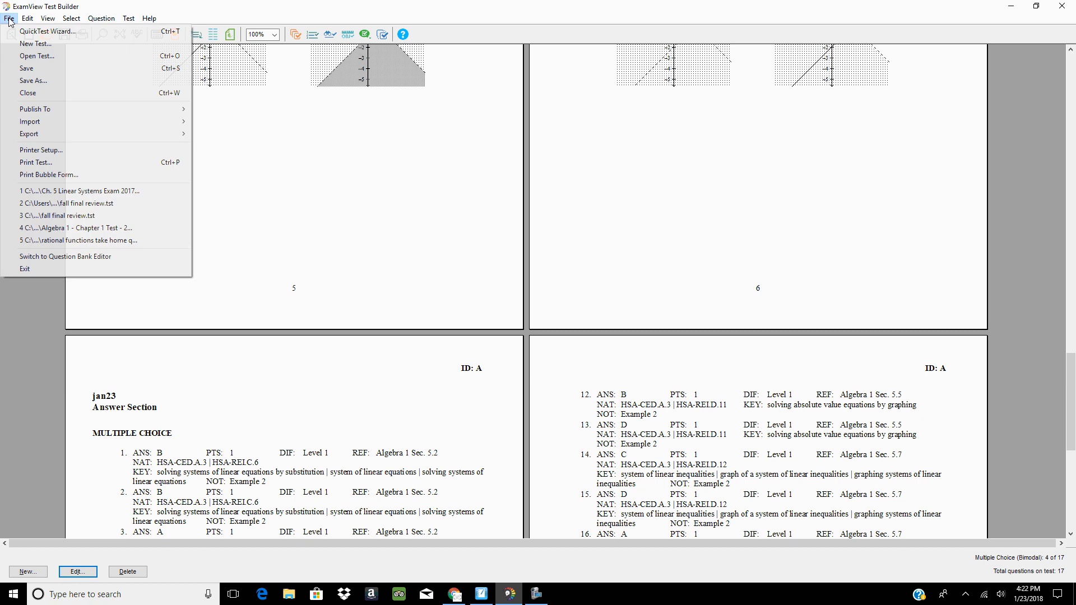
{"action": "mouse_move", "coordinate": [39, 139]}
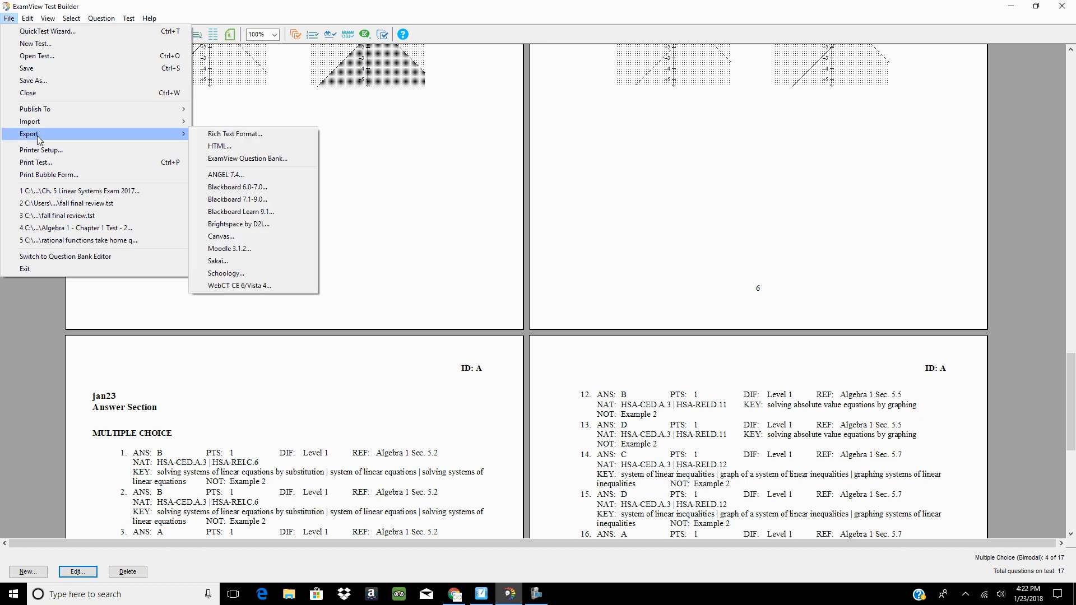
{"action": "left_click", "coordinate": [222, 287]}
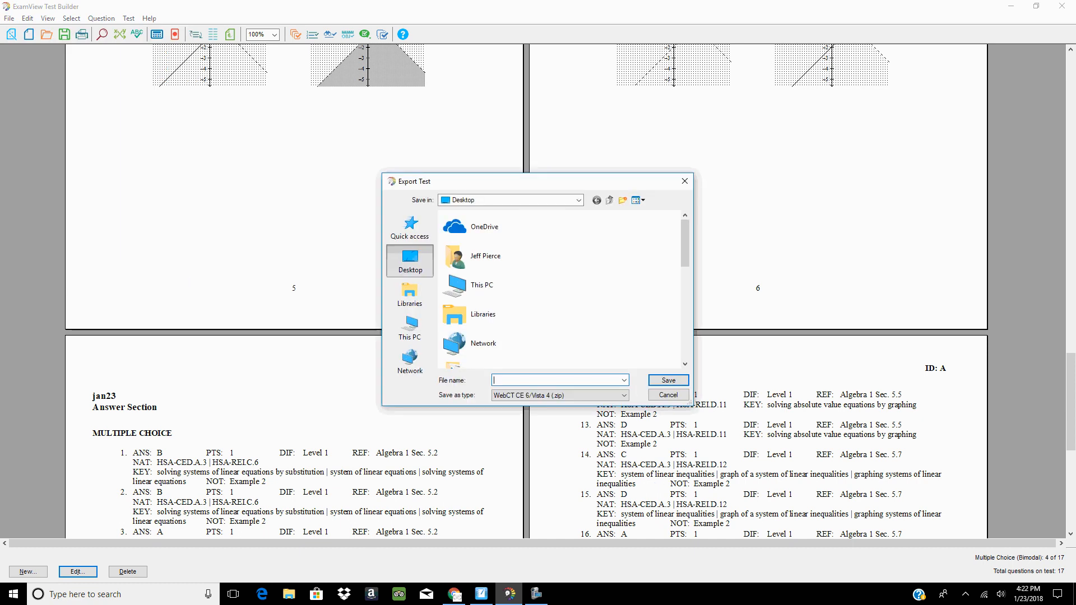
{"action": "type", "text": "jan23"}
{"action": "left_click", "coordinate": [680, 383]}
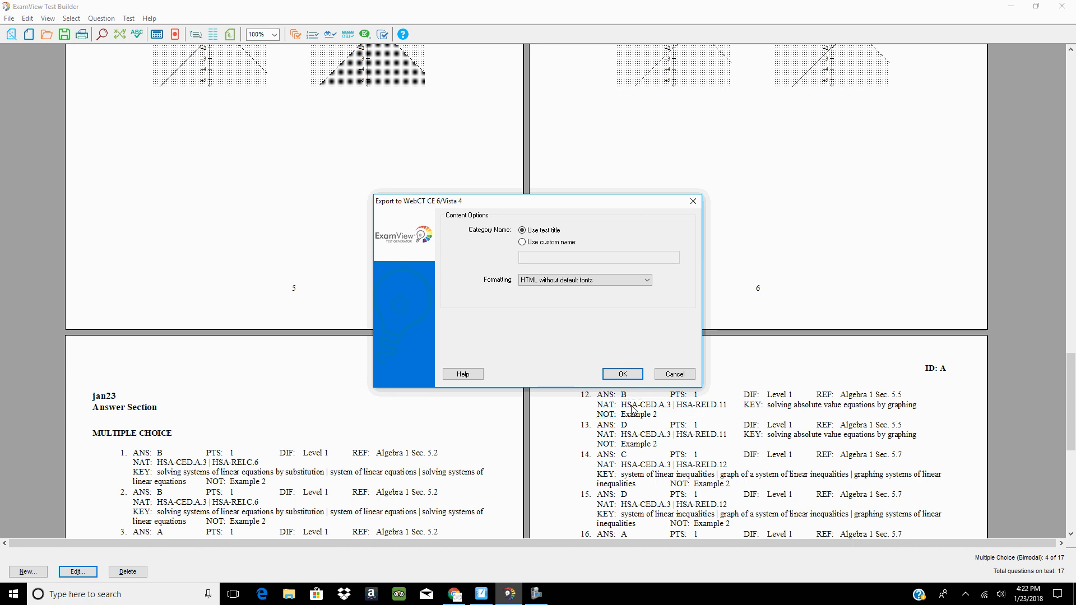
{"action": "left_click", "coordinate": [623, 375]}
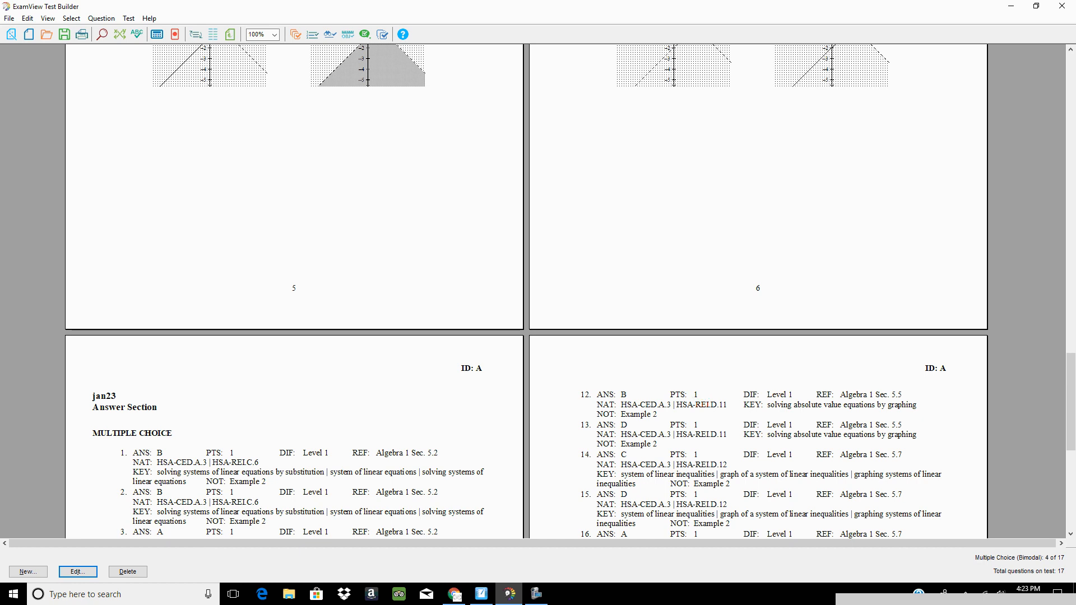
- Switch to Canvas in the browser and start a QTI .zip file content import for the ALGEBRA I b-04 course
{"action": "left_click", "coordinate": [454, 595]}
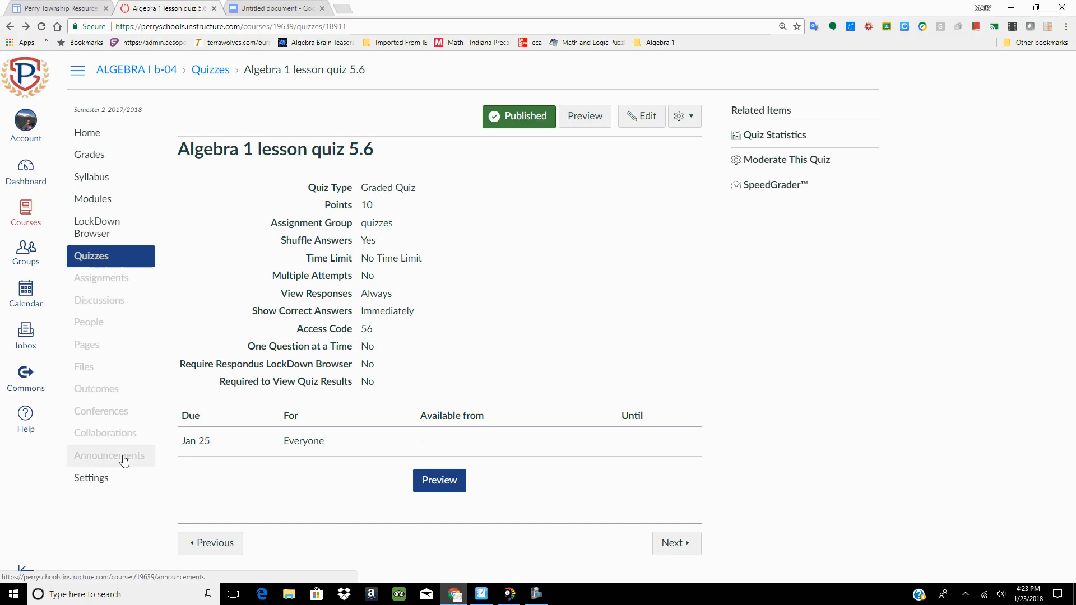
{"action": "left_click", "coordinate": [88, 483]}
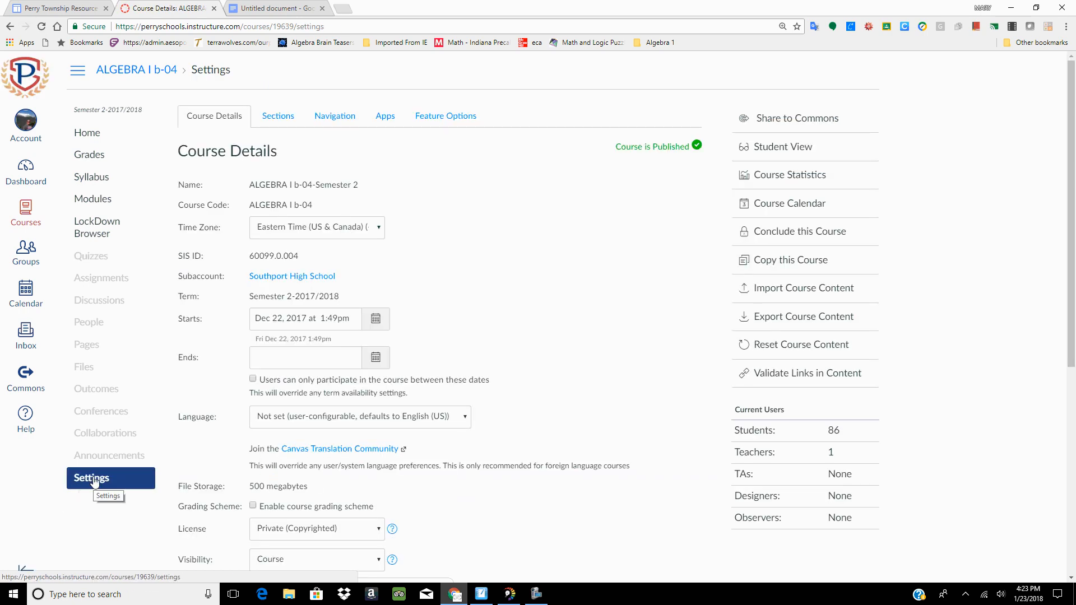
{"action": "left_click", "coordinate": [791, 290]}
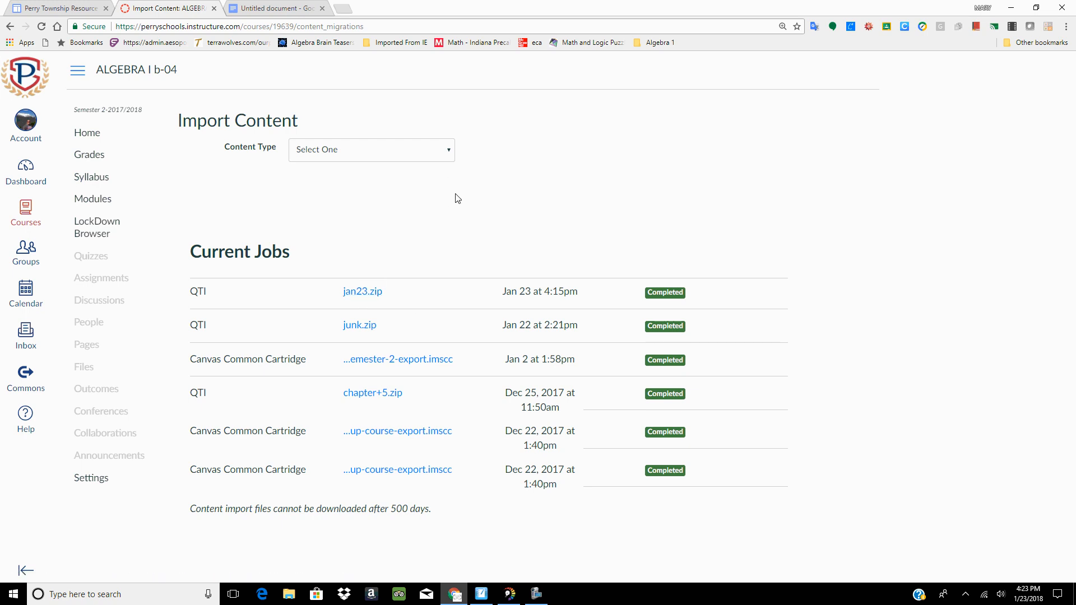
{"action": "left_click", "coordinate": [452, 155]}
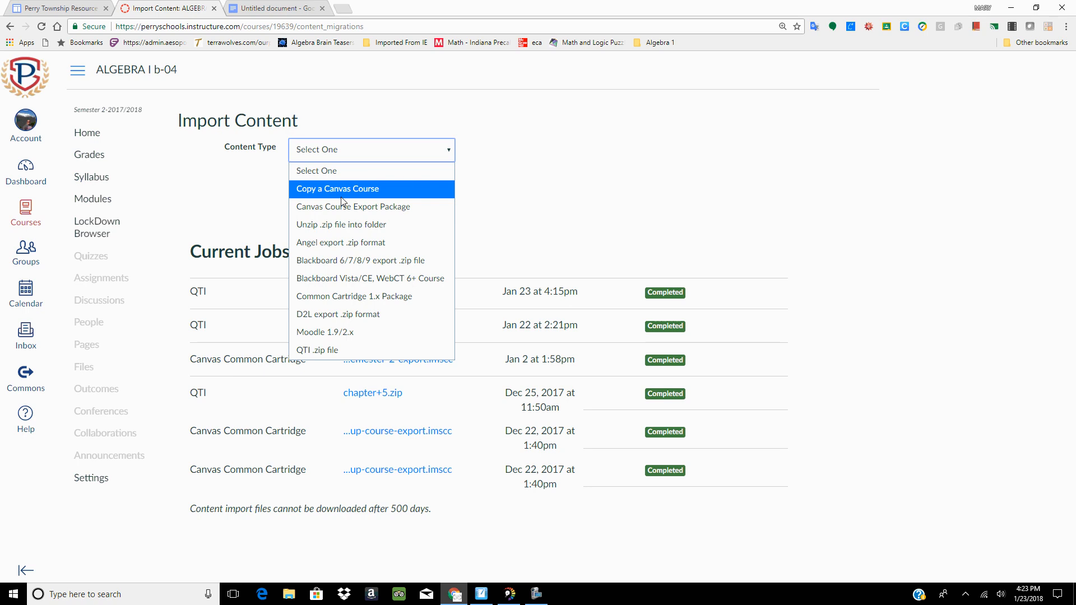
{"action": "left_click", "coordinate": [315, 351]}
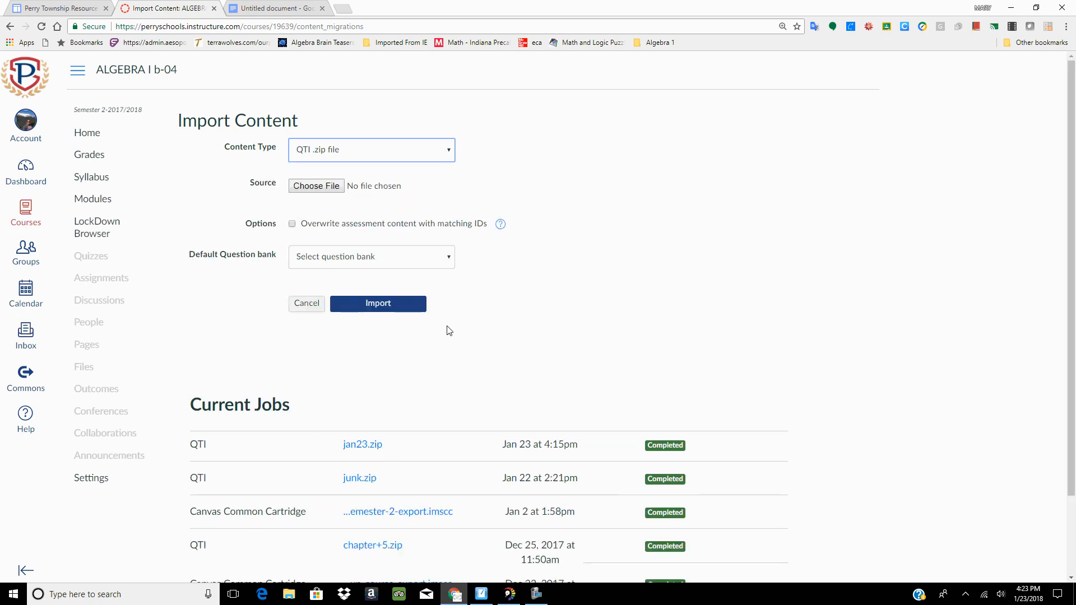
- Set the import's default question bank to a new bank named January 23
{"action": "left_click", "coordinate": [362, 259]}
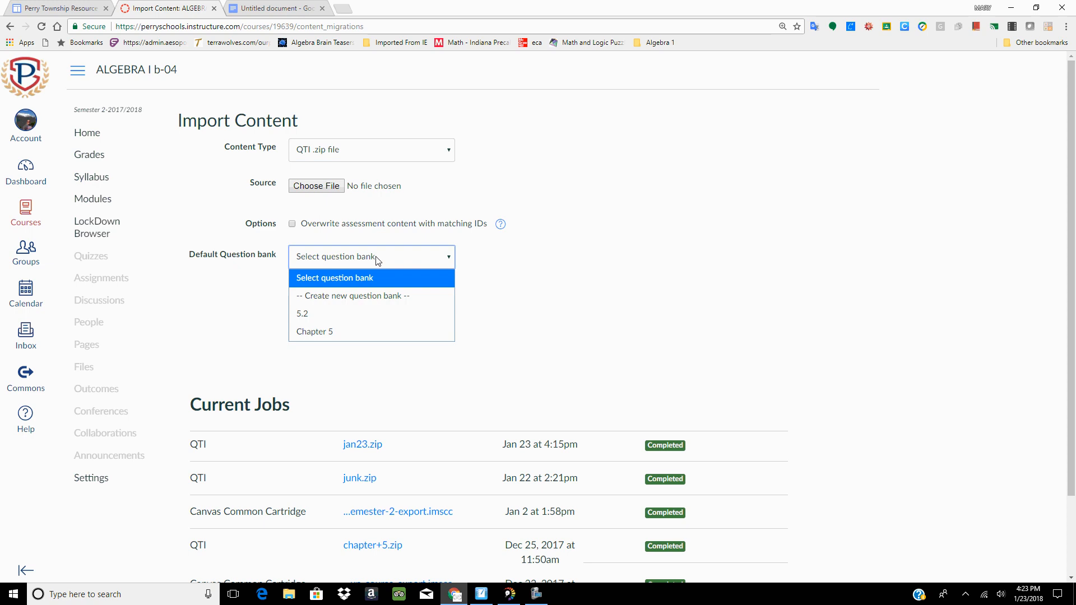
{"action": "left_click", "coordinate": [373, 297]}
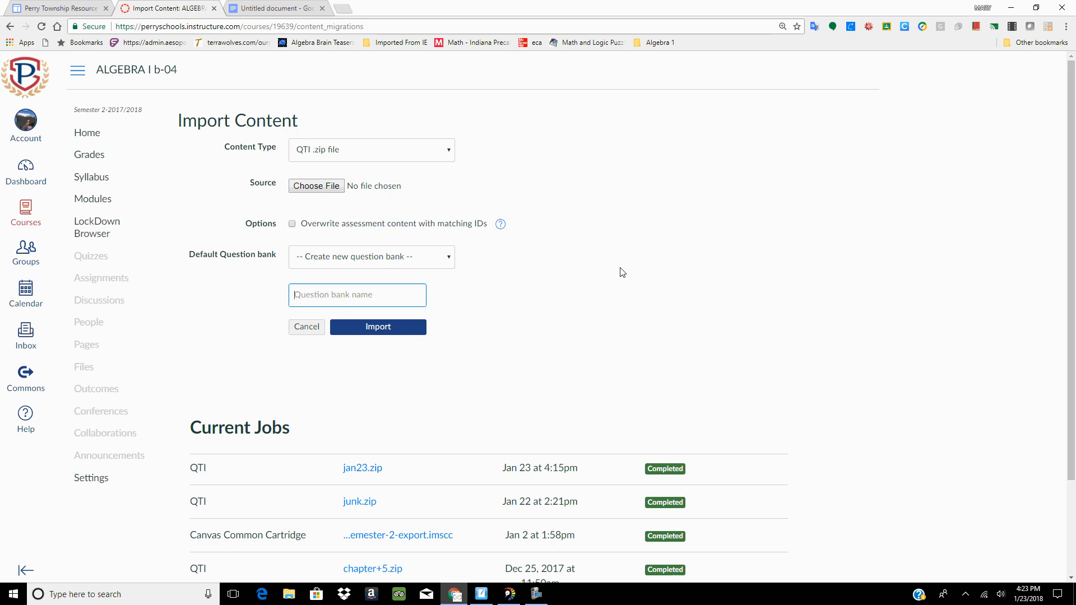
{"action": "type", "text": "january 23"}
{"action": "right_click", "coordinate": [298, 295]}
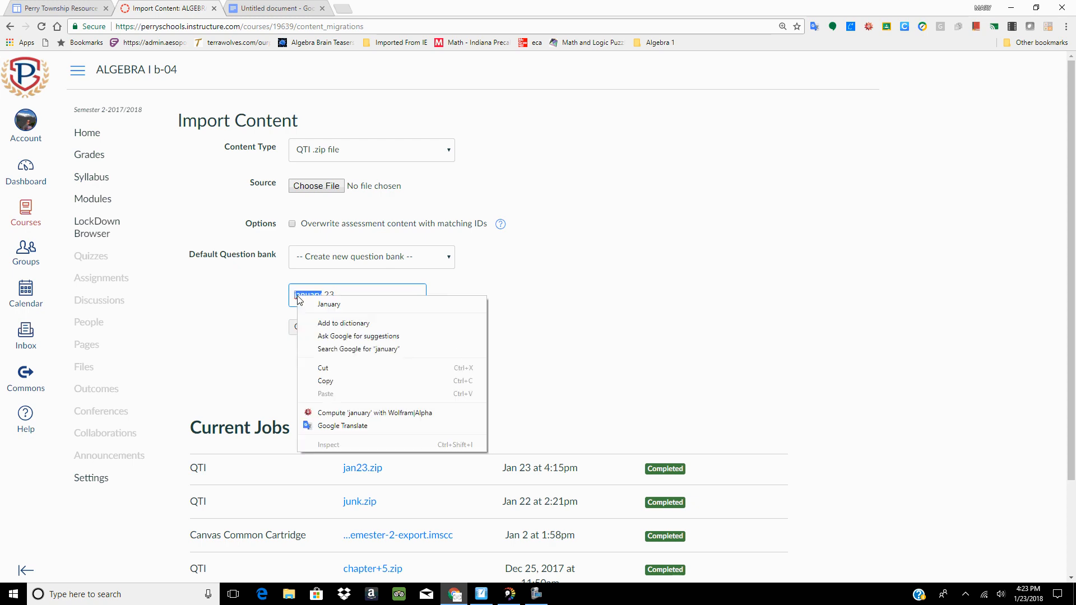
{"action": "left_click", "coordinate": [314, 302]}
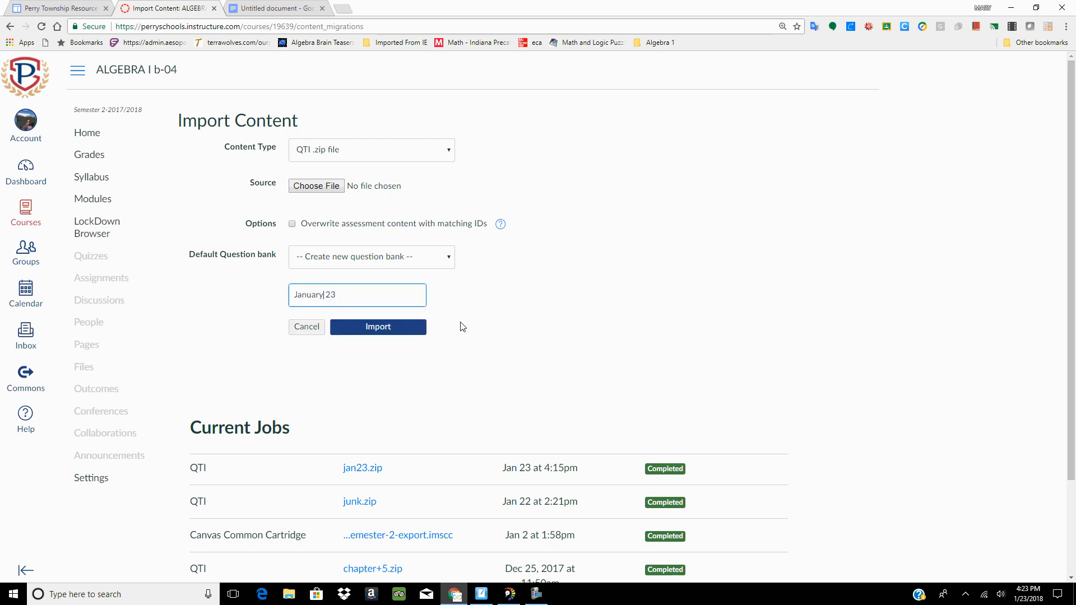
- Choose jan23.zip from the Desktop as the source file and run the import
{"action": "left_click", "coordinate": [320, 187]}
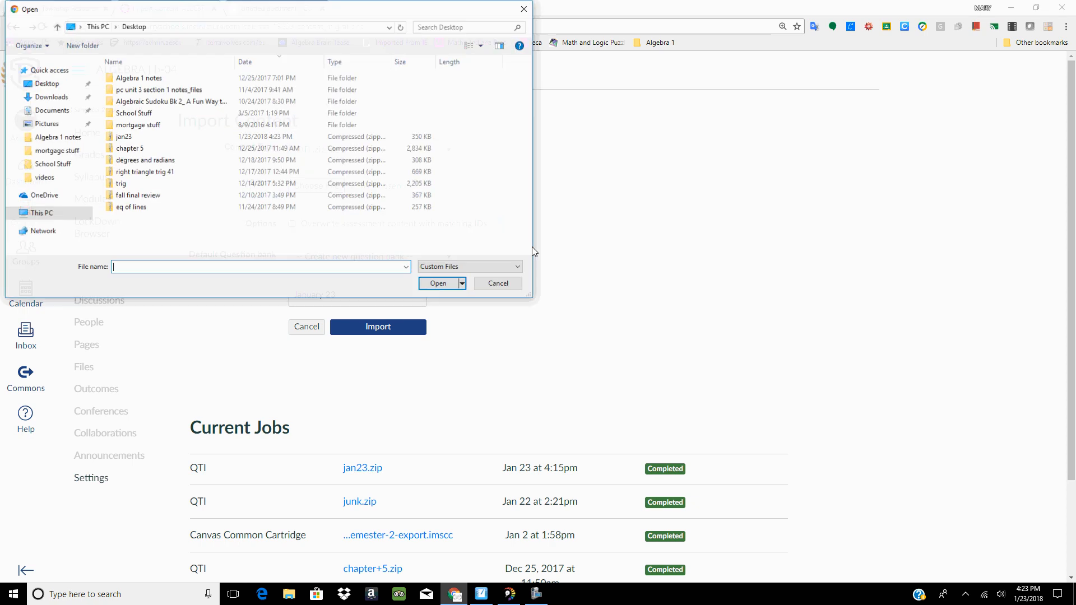
{"action": "left_click", "coordinate": [127, 139]}
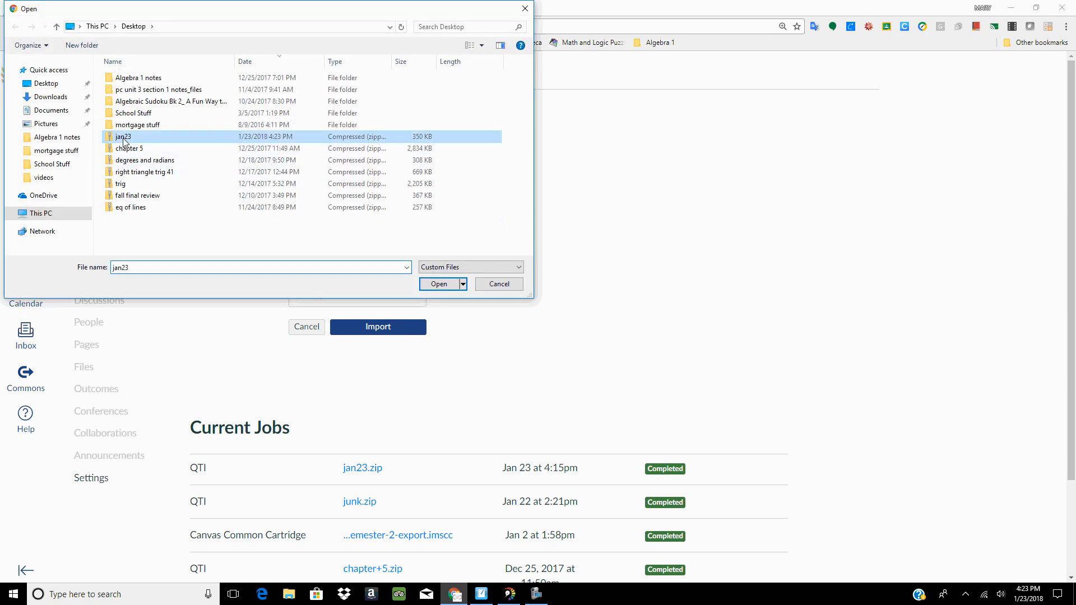
{"action": "left_click", "coordinate": [441, 284]}
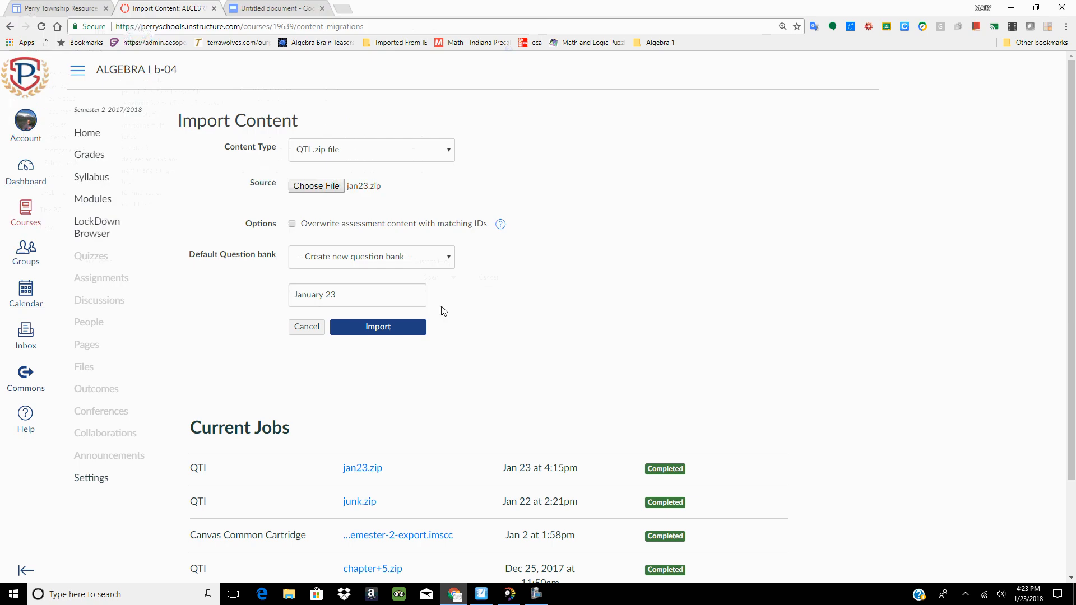
{"action": "left_click", "coordinate": [372, 329]}
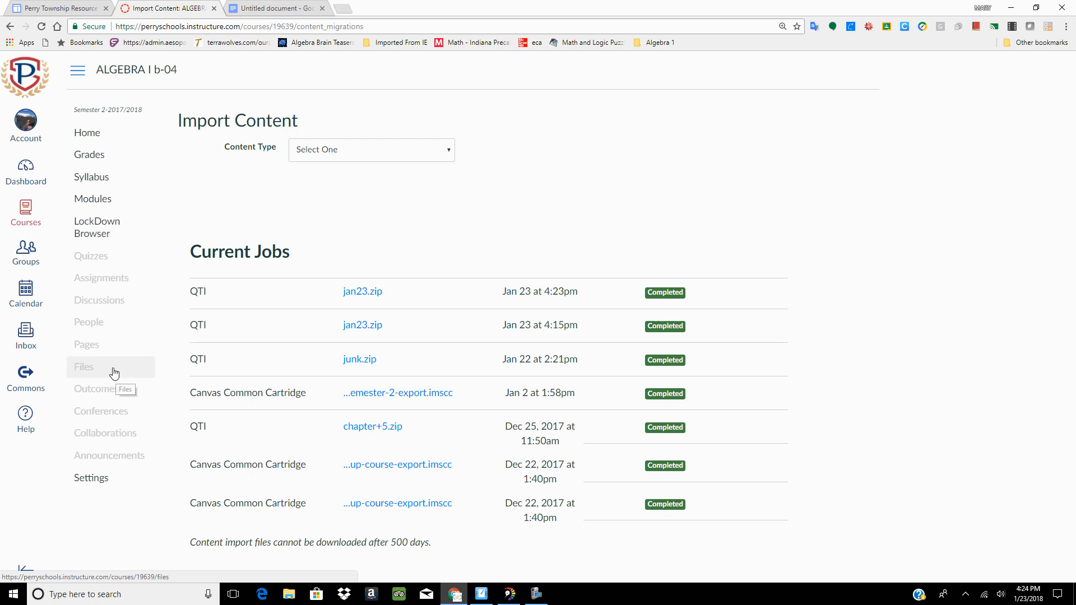
- In the course question banks, rename the No Name - ALGEBRA I b-04-Semester 2 bank to January 23
{"action": "left_click", "coordinate": [85, 264]}
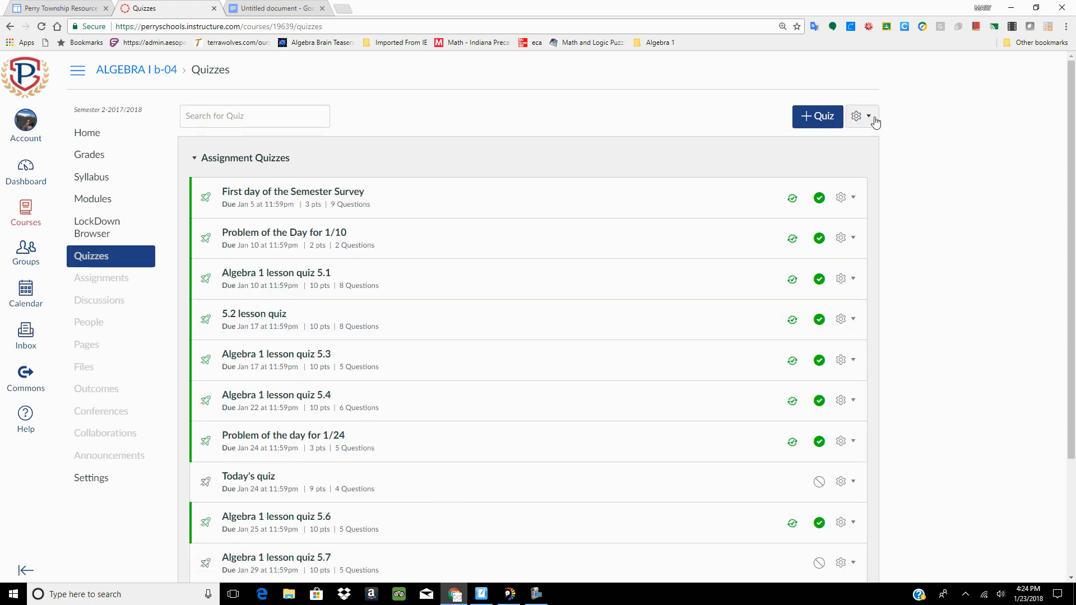
{"action": "left_click", "coordinate": [875, 122]}
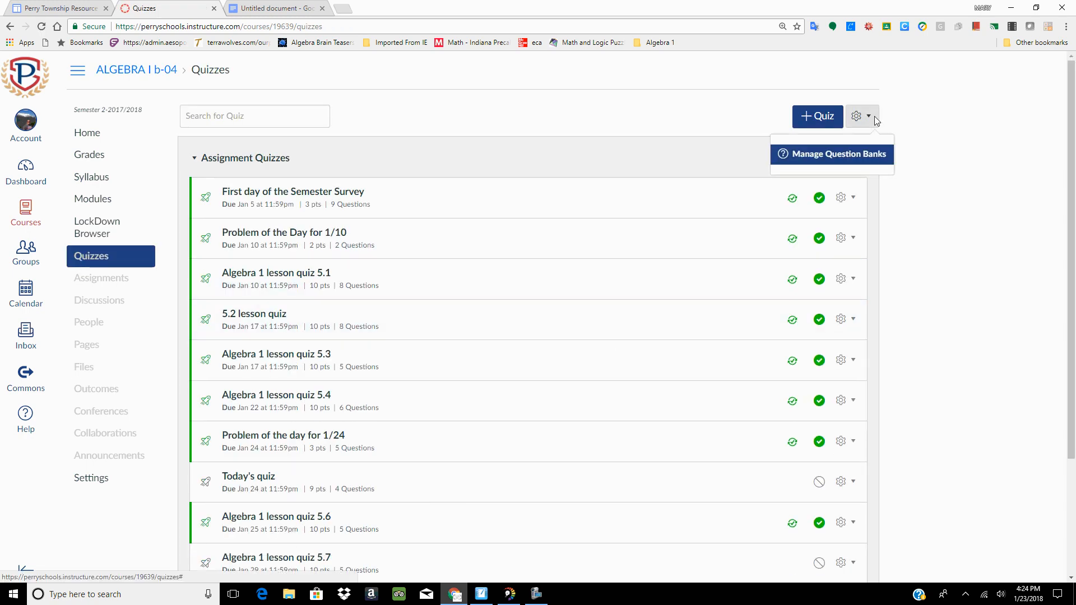
{"action": "left_click", "coordinate": [854, 162]}
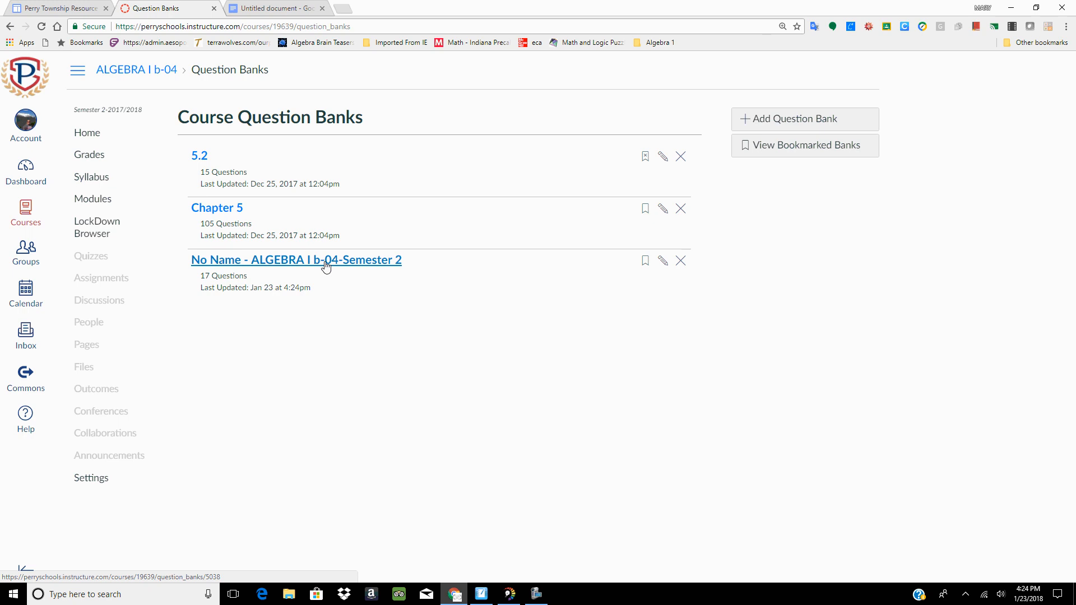
{"action": "left_click", "coordinate": [664, 264]}
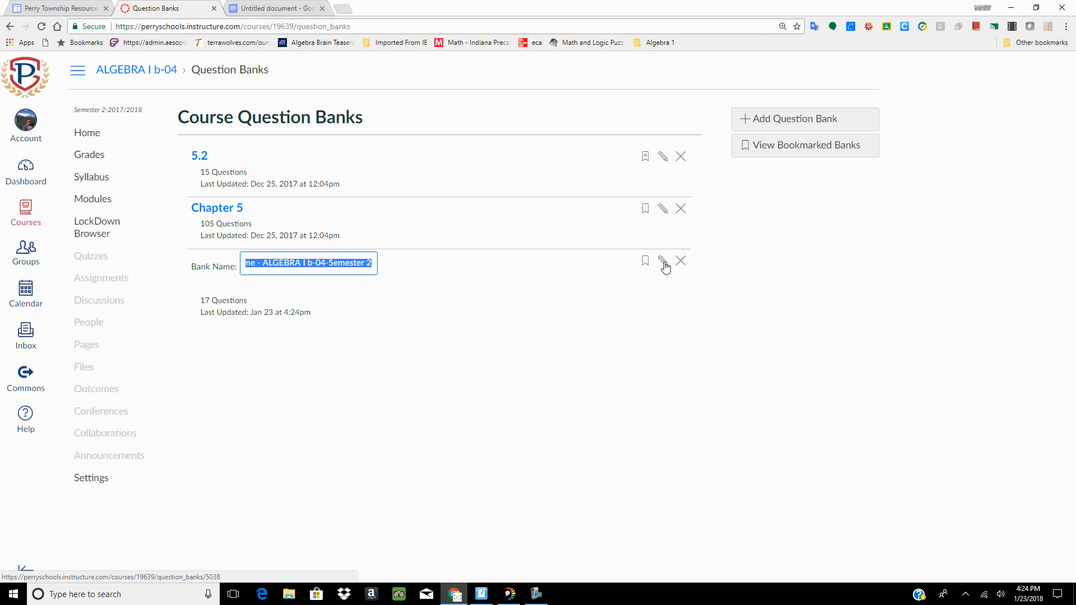
{"action": "type", "text": "Jan"}
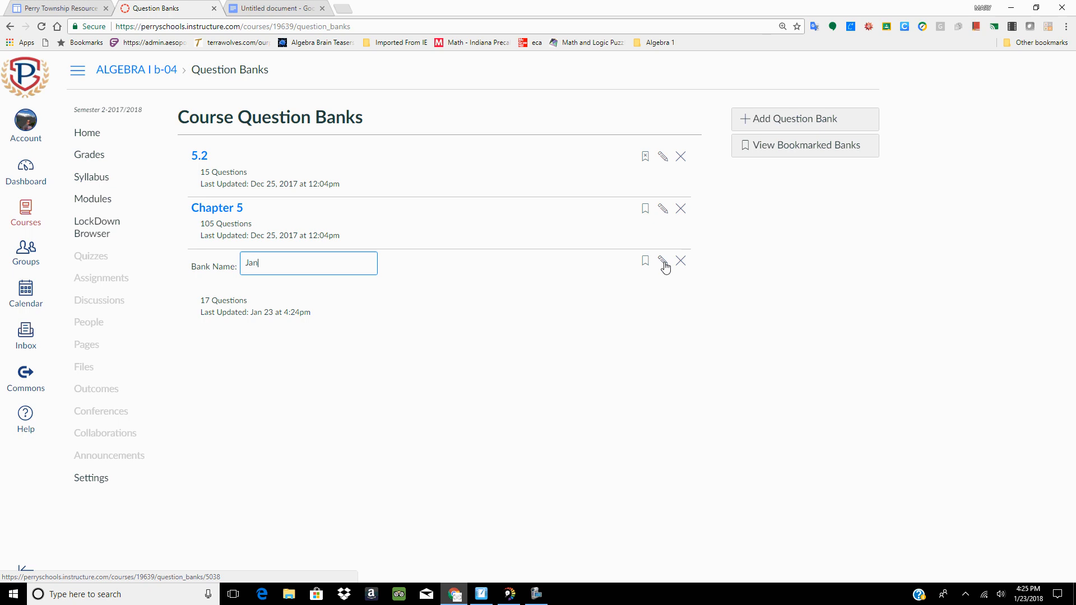
{"action": "type", "text": "uary 23"}
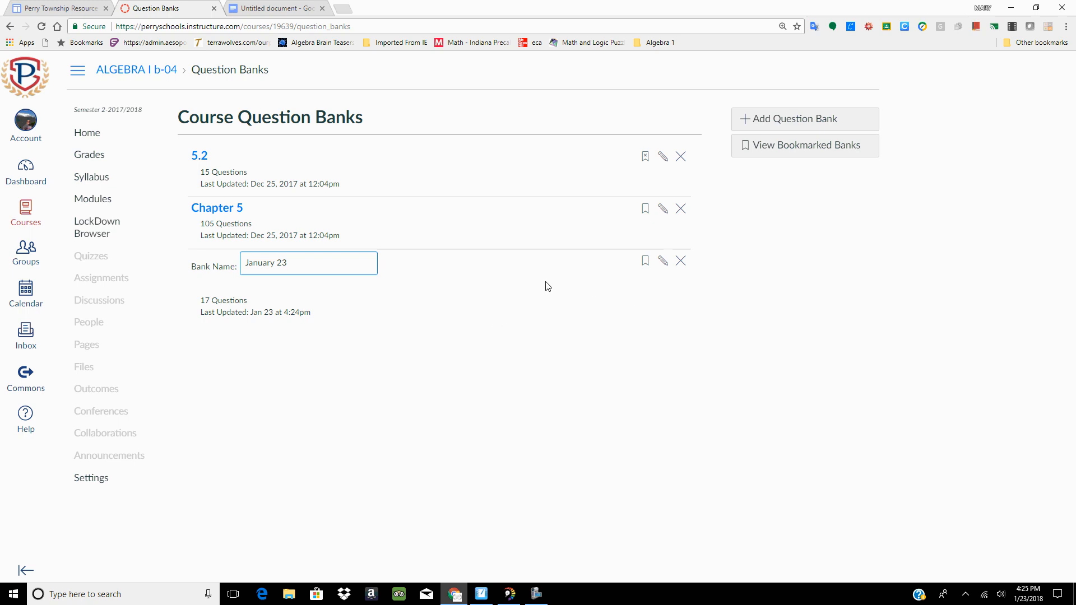
{"action": "key", "text": "Return"}
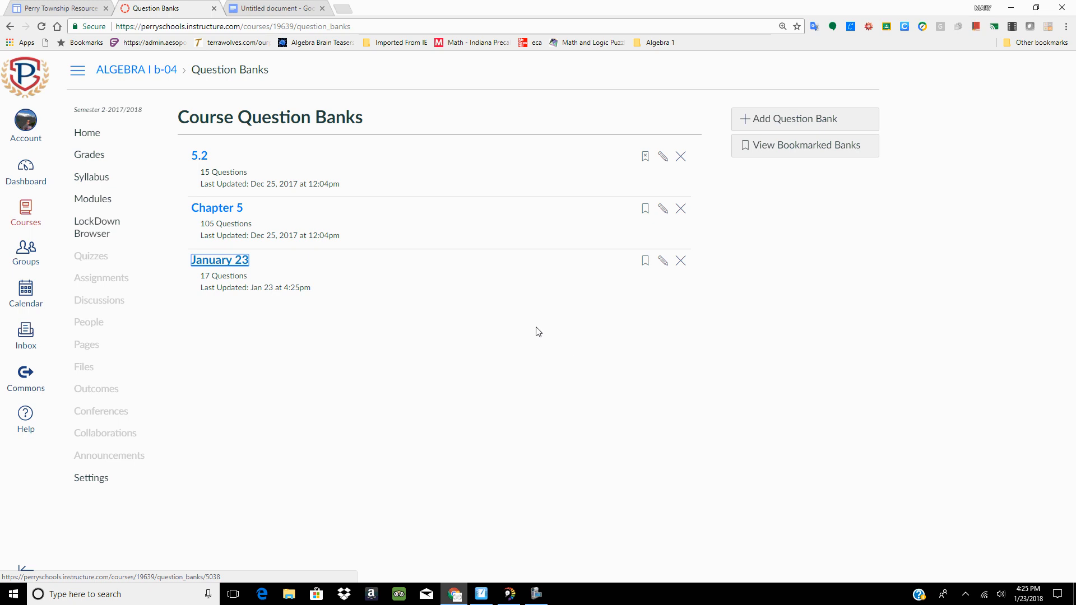
- Open the unpublished quiz Today's quiz for editing and show its questions
{"action": "left_click", "coordinate": [91, 256]}
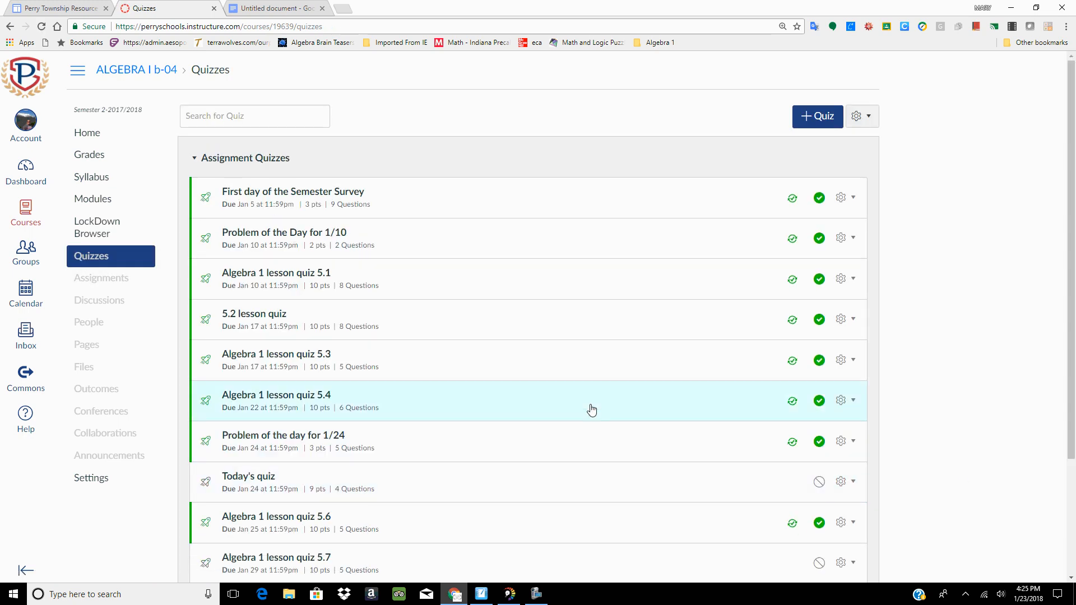
{"action": "scroll", "coordinate": [592, 410], "scroll_direction": "down", "scroll_amount": 2}
{"action": "scroll", "coordinate": [592, 410], "scroll_direction": "down", "scroll_amount": 1}
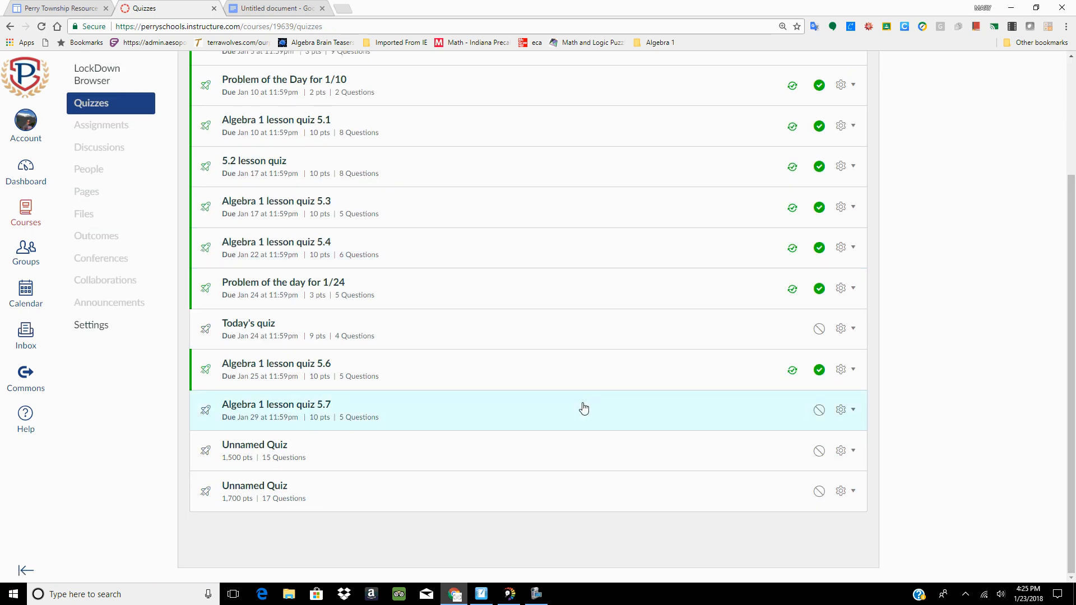
{"action": "left_click", "coordinate": [247, 329]}
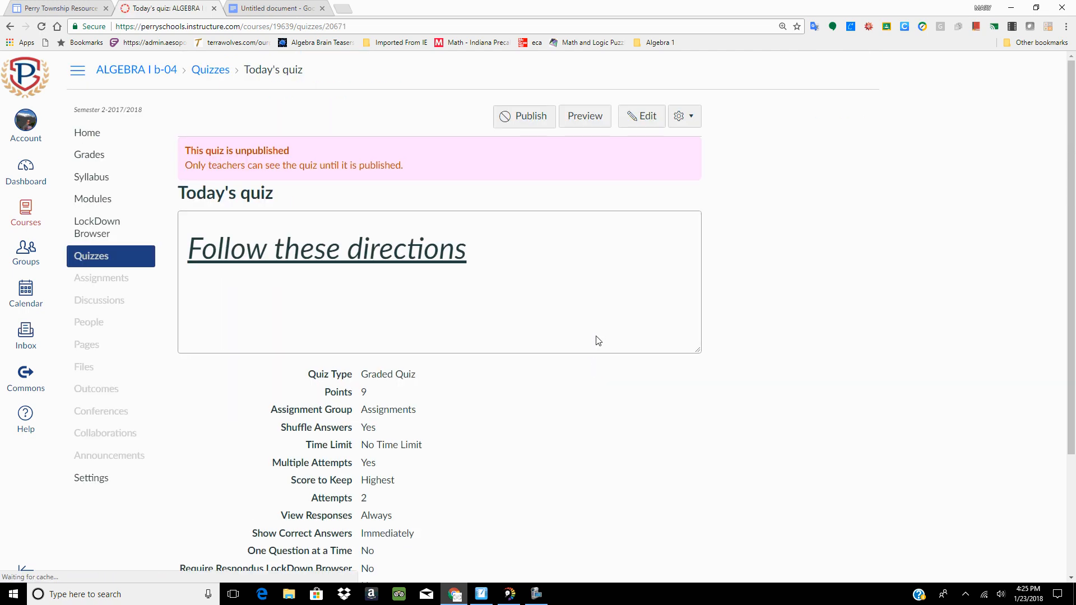
{"action": "left_click", "coordinate": [640, 116]}
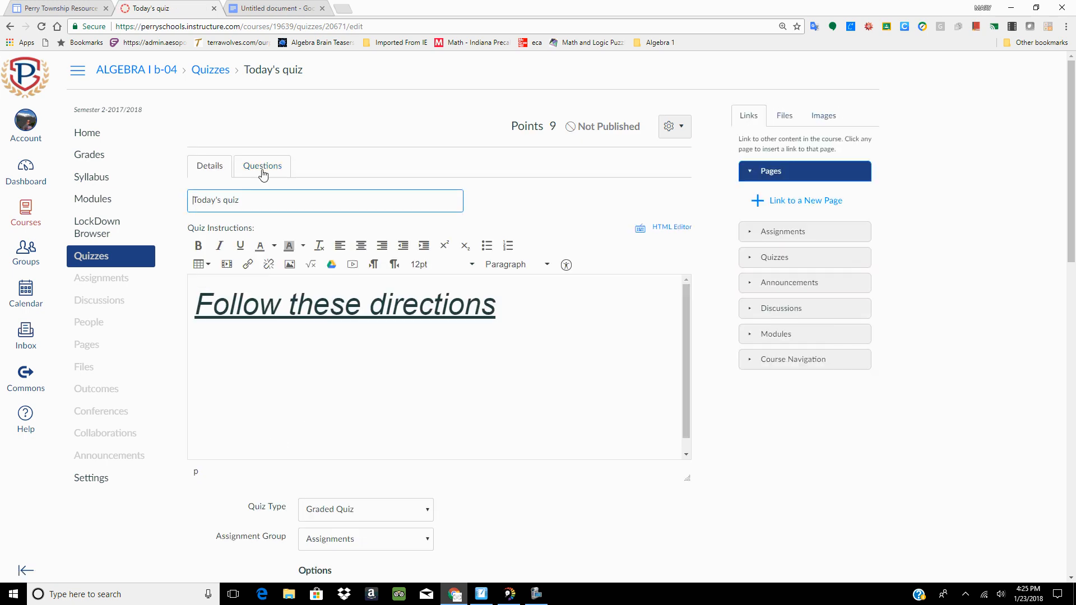
{"action": "left_click", "coordinate": [264, 168]}
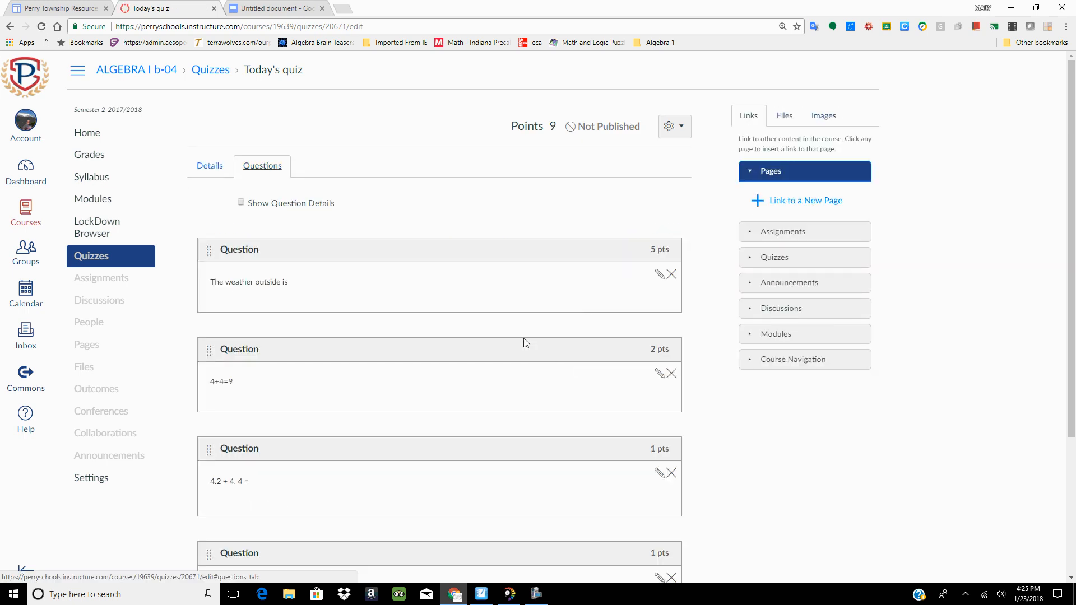
- Add a new question group after the last question and link it to the January 23 question bank
{"action": "scroll", "coordinate": [525, 342], "scroll_direction": "down", "scroll_amount": 3}
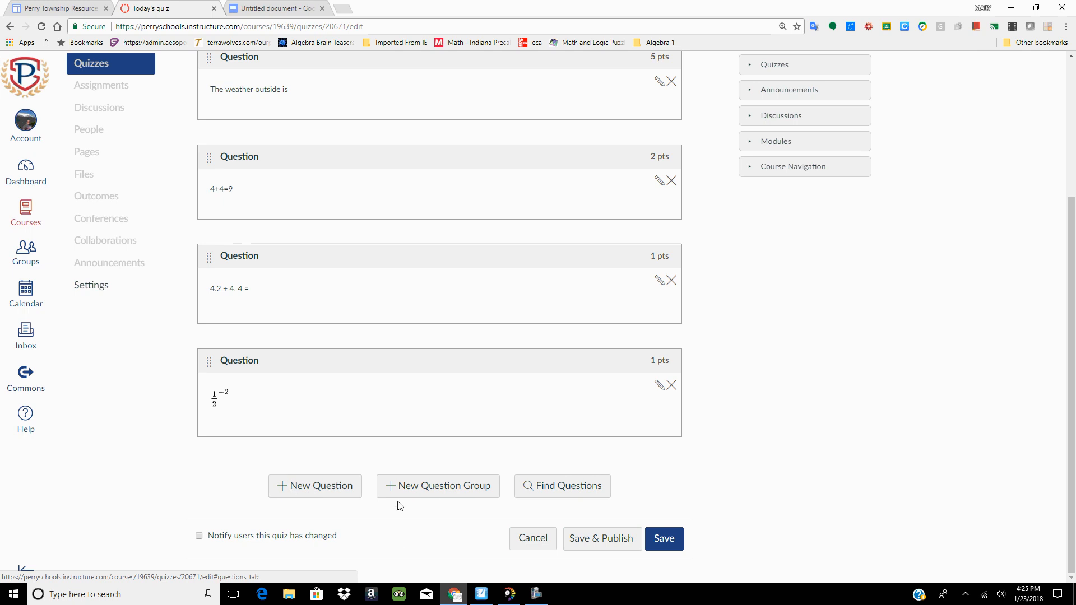
{"action": "left_click", "coordinate": [429, 487]}
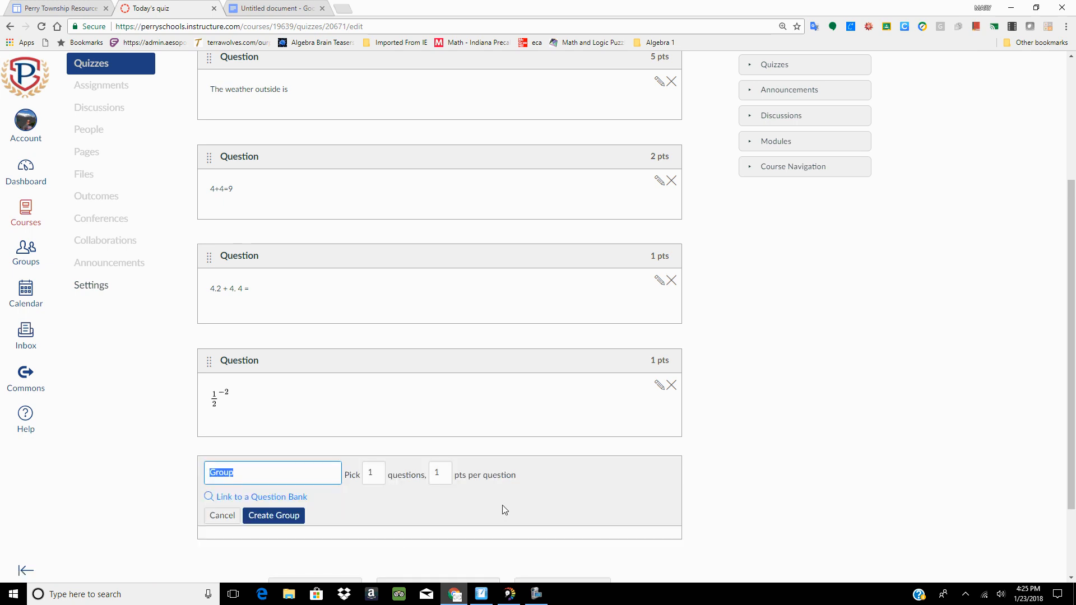
{"action": "scroll", "coordinate": [503, 500], "scroll_direction": "down", "scroll_amount": 2}
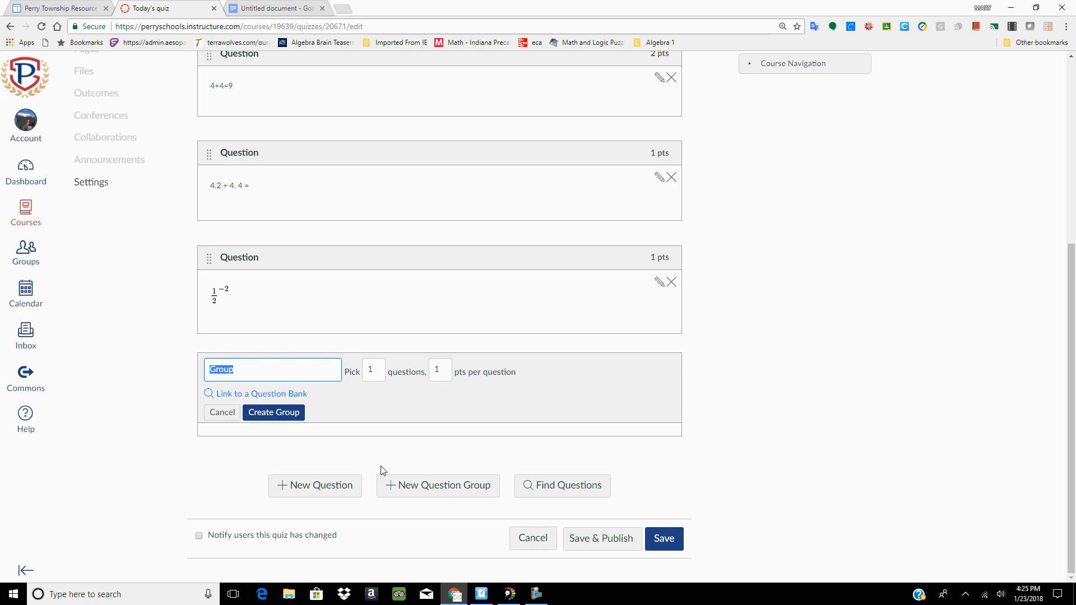
{"action": "left_click", "coordinate": [259, 397]}
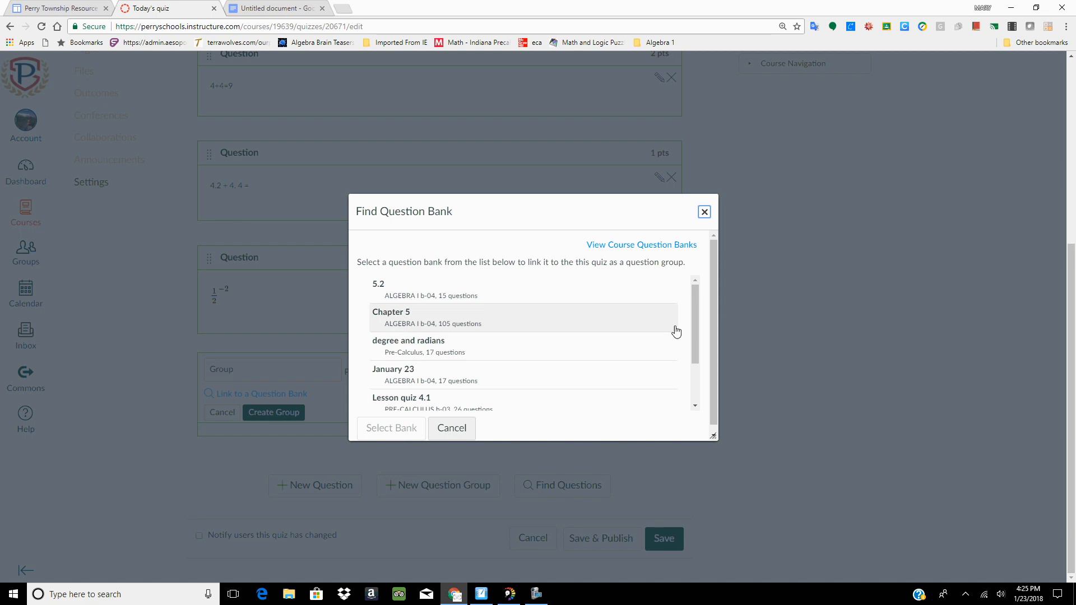
{"action": "left_click_drag", "start_coordinate": [694, 314], "coordinate": [691, 374]}
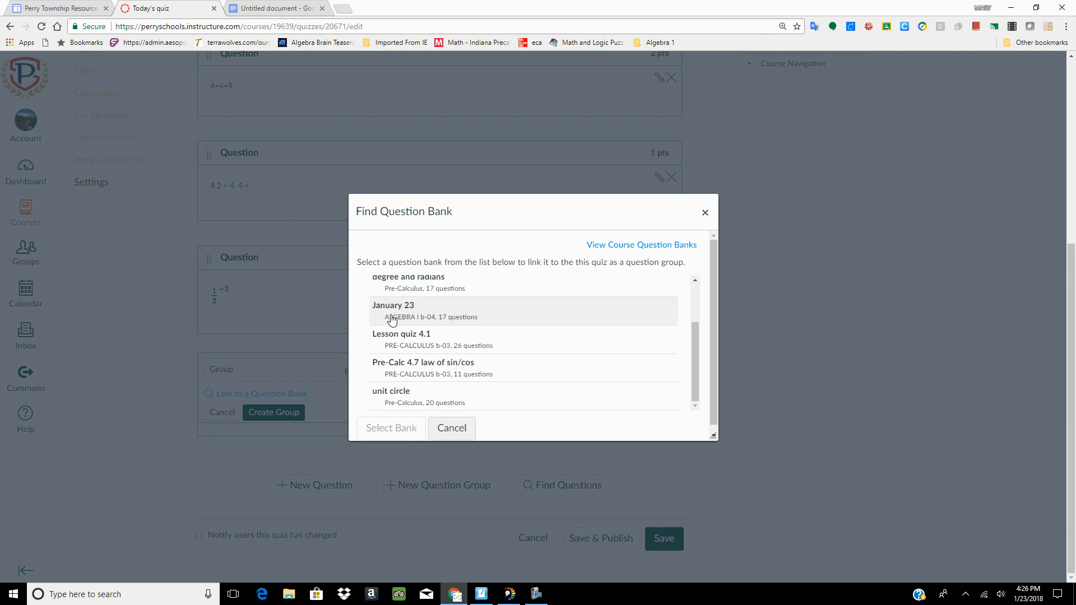
{"action": "left_click", "coordinate": [391, 320]}
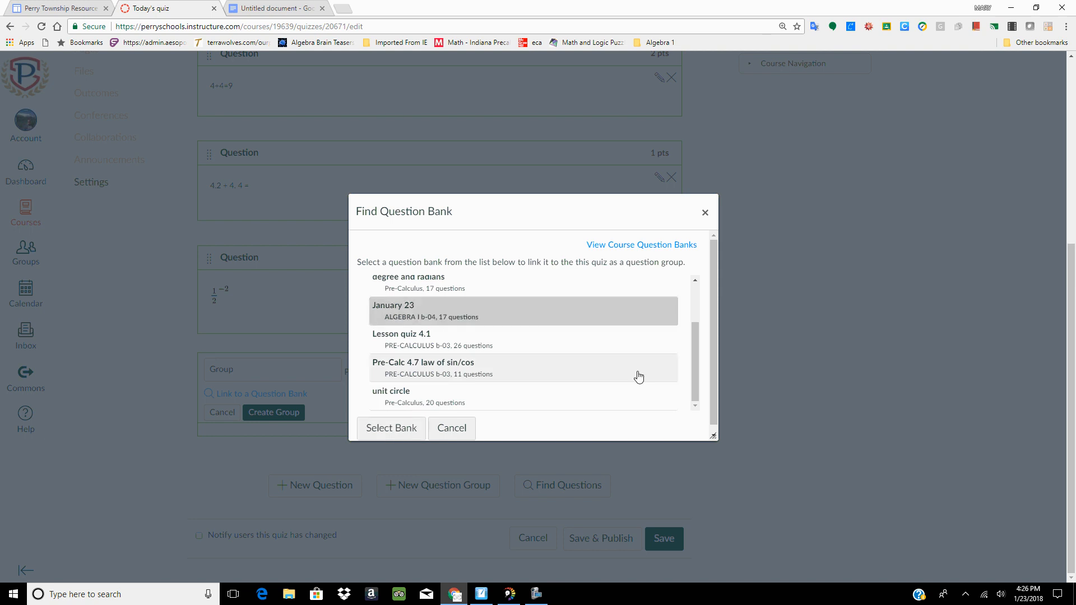
{"action": "left_click", "coordinate": [409, 431]}
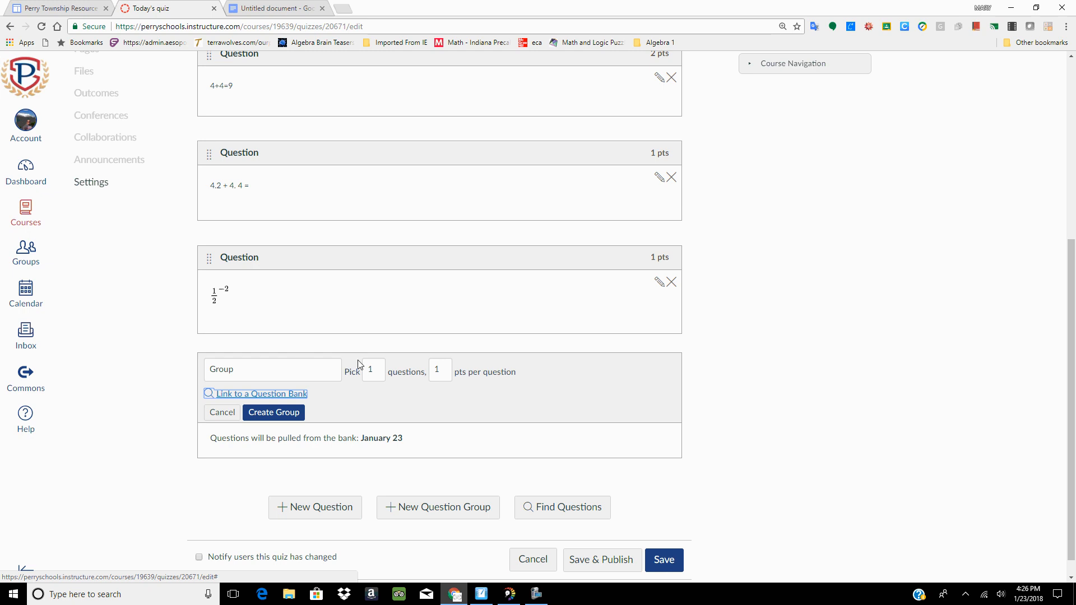
- Set the group to pick 5 questions at 2 points per question and create it
{"action": "double_click", "coordinate": [375, 371]}
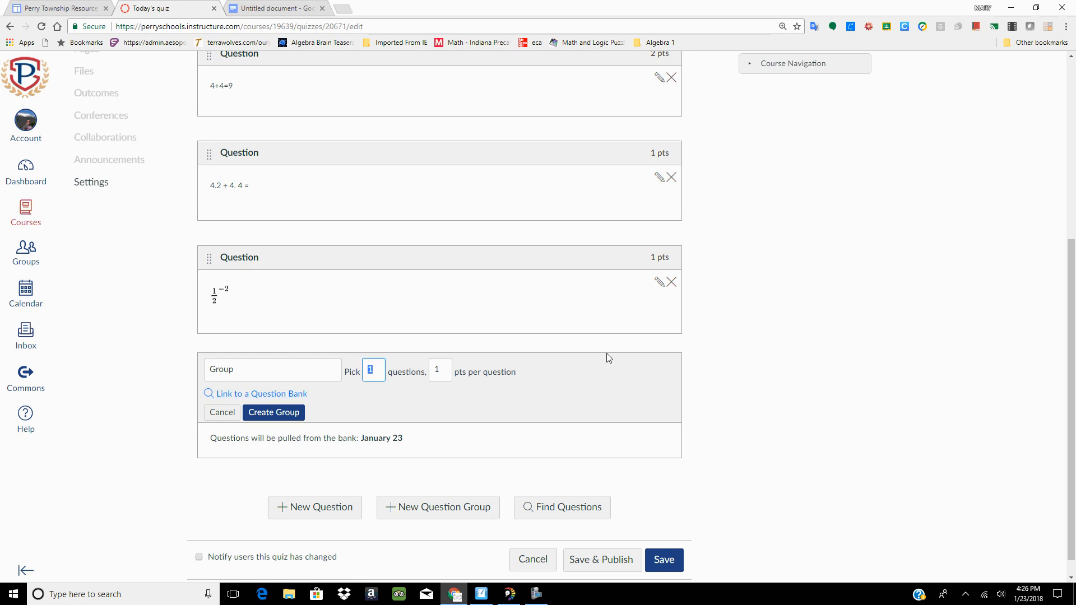
{"action": "type", "text": "5"}
{"action": "left_click", "coordinate": [435, 370]}
{"action": "double_click", "coordinate": [436, 370]}
{"action": "type", "text": "2"}
{"action": "left_click", "coordinate": [274, 414]}
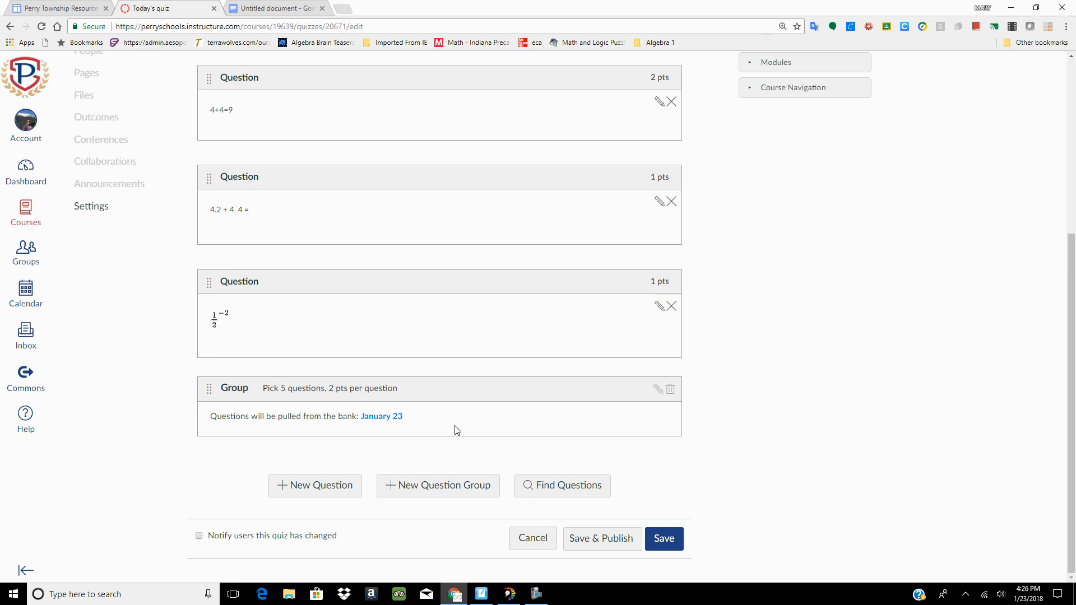
{"action": "left_click", "coordinate": [536, 595]}
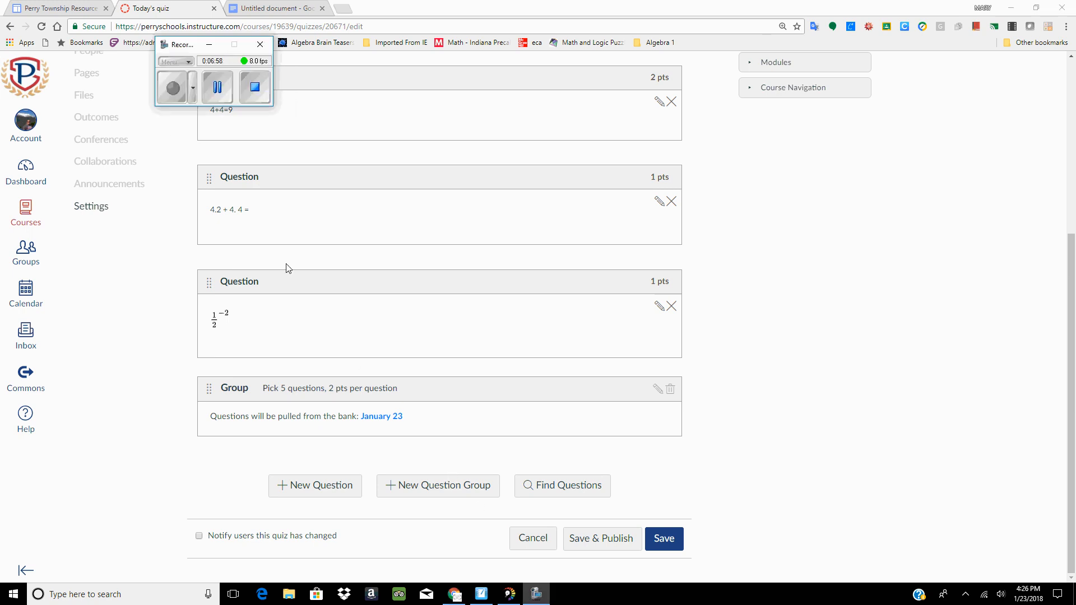
{"action": "left_click", "coordinate": [218, 87]}
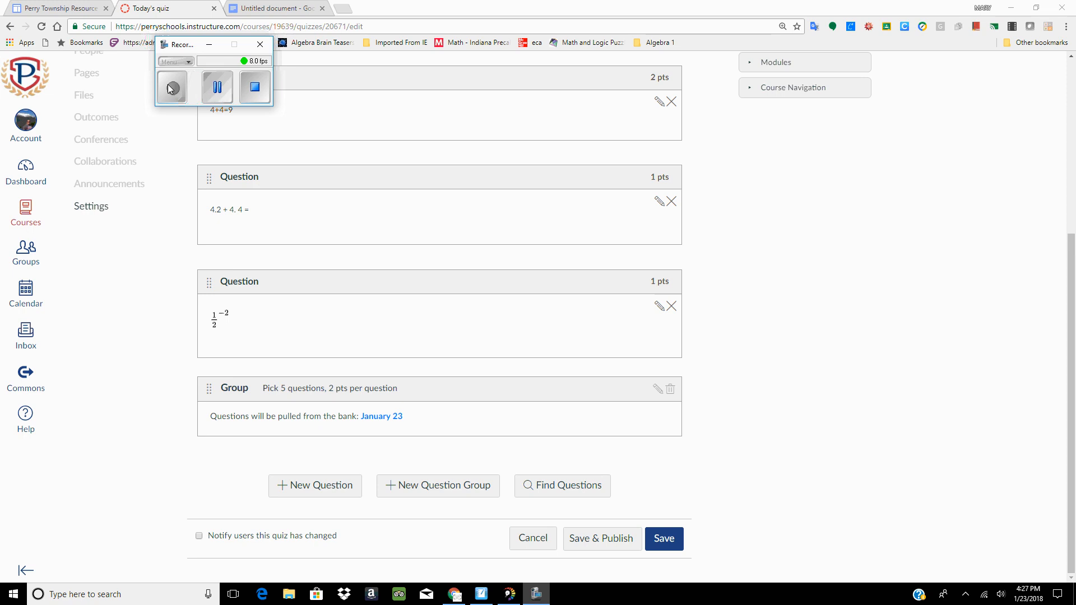
{"action": "left_click", "coordinate": [210, 45]}
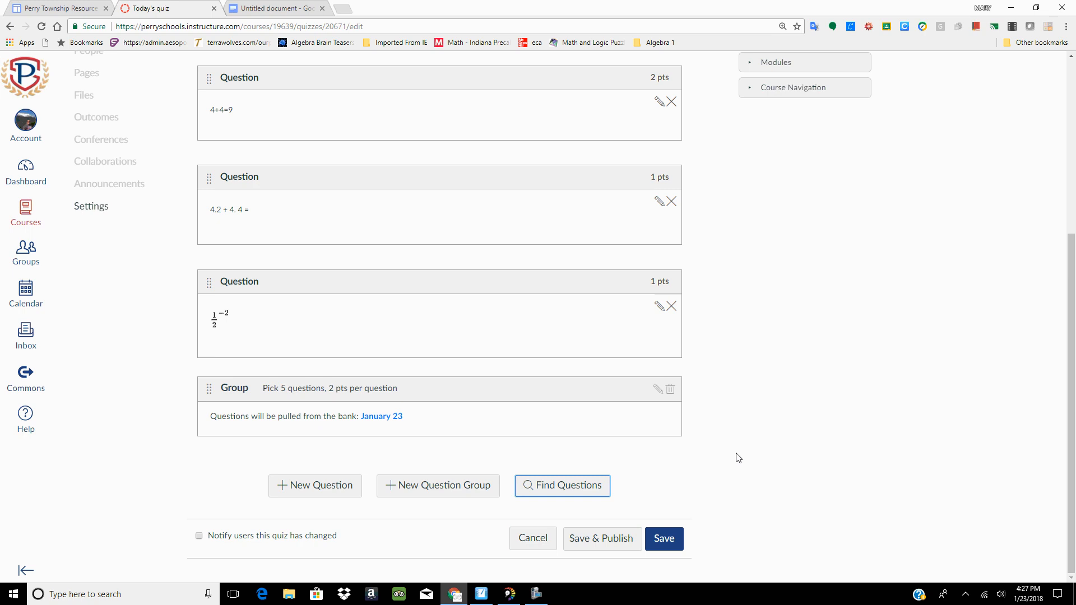
- Open the question finder for the quiz and look through the 5.2 bank's questions and the available question group options
{"action": "left_click", "coordinate": [562, 490]}
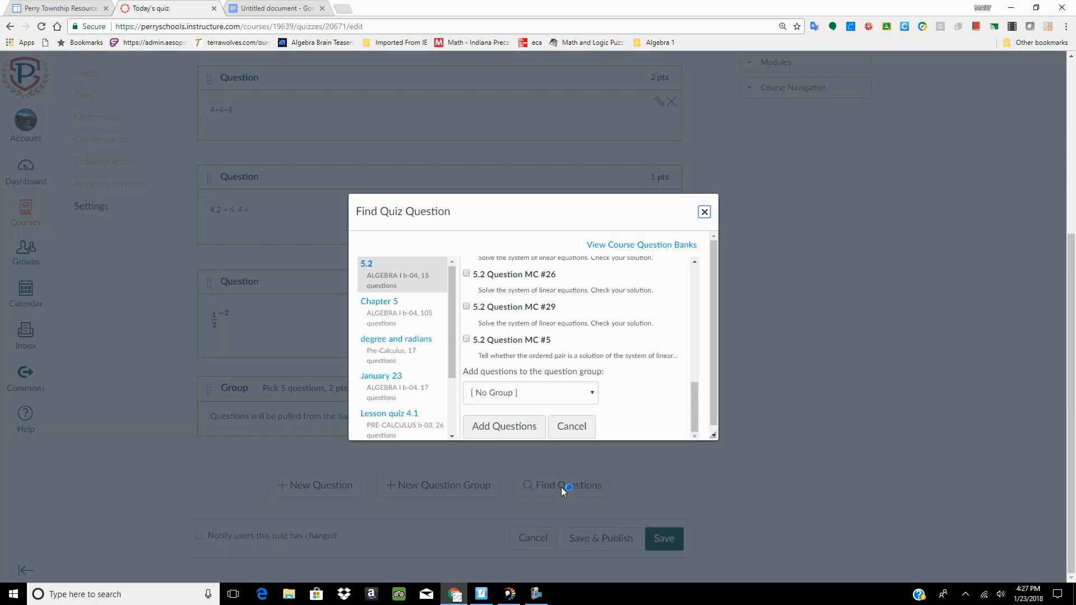
{"action": "left_click_drag", "start_coordinate": [695, 397], "coordinate": [668, 279]}
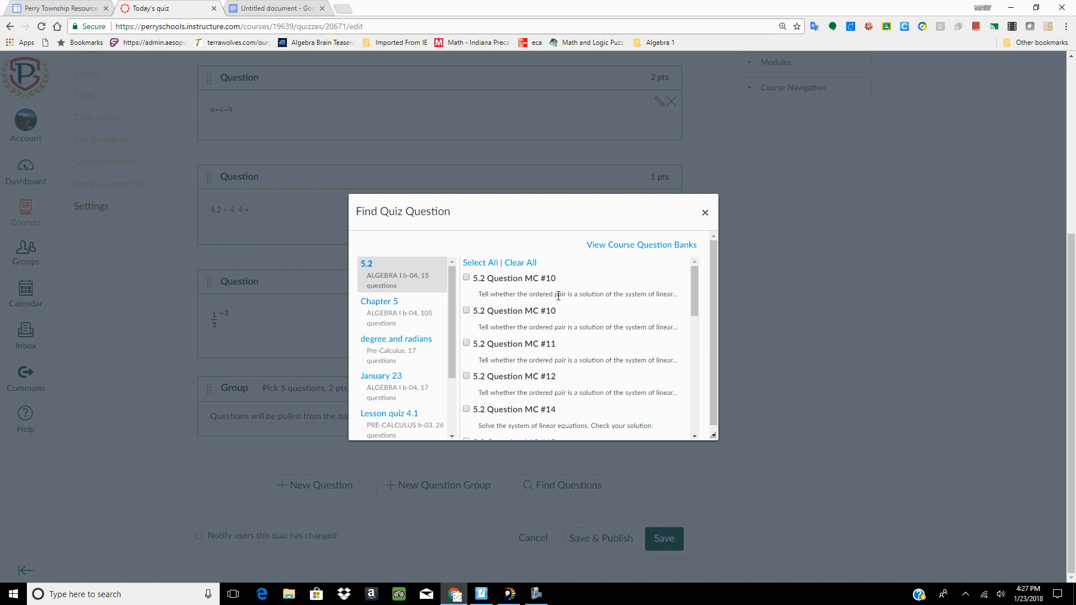
{"action": "scroll", "coordinate": [564, 352], "scroll_direction": "down", "scroll_amount": 3}
{"action": "scroll", "coordinate": [564, 352], "scroll_direction": "down", "scroll_amount": 5}
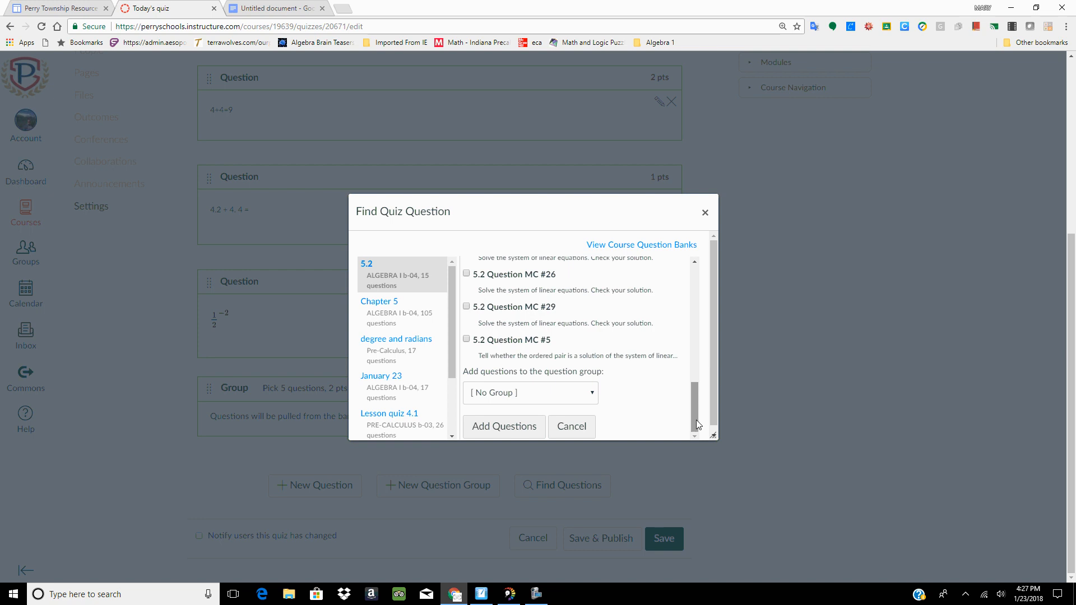
{"action": "left_click_drag", "start_coordinate": [695, 420], "coordinate": [691, 292]}
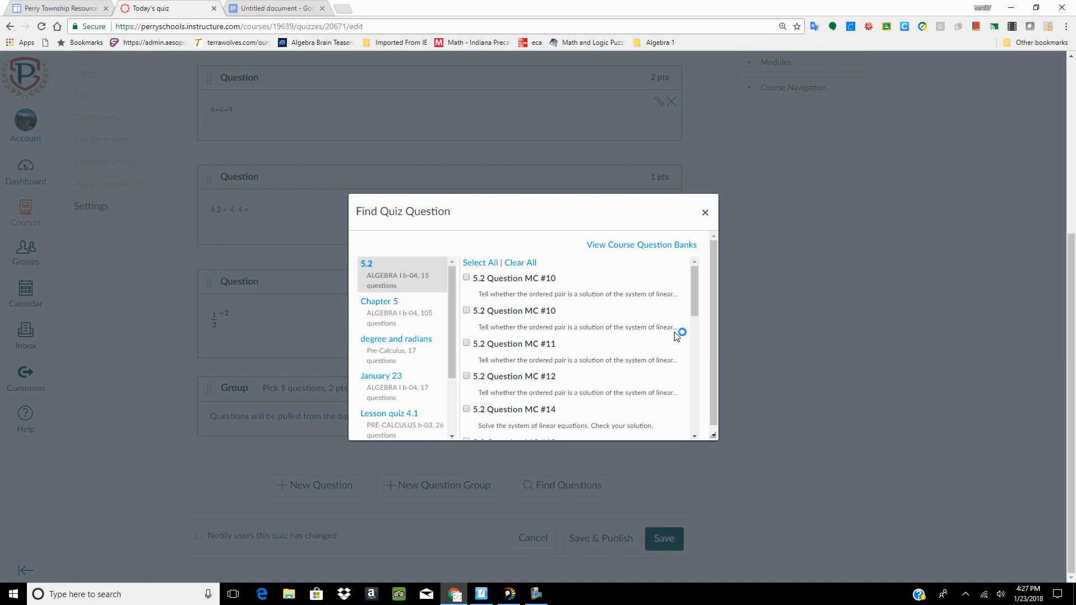
{"action": "left_click_drag", "start_coordinate": [695, 306], "coordinate": [700, 436]}
{"action": "left_click", "coordinate": [590, 395]}
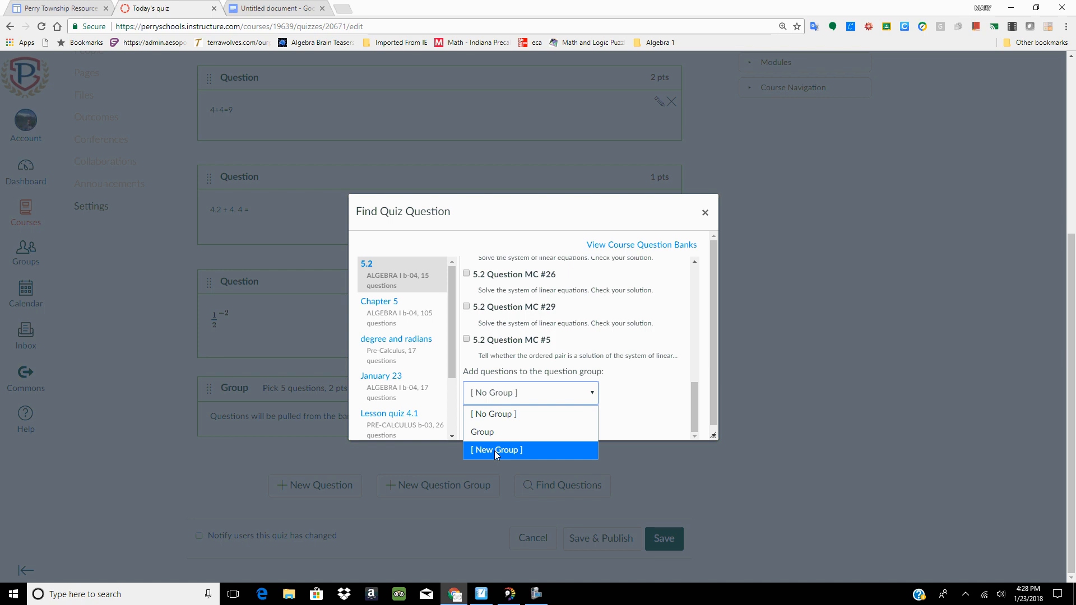
{"action": "left_click", "coordinate": [702, 412]}
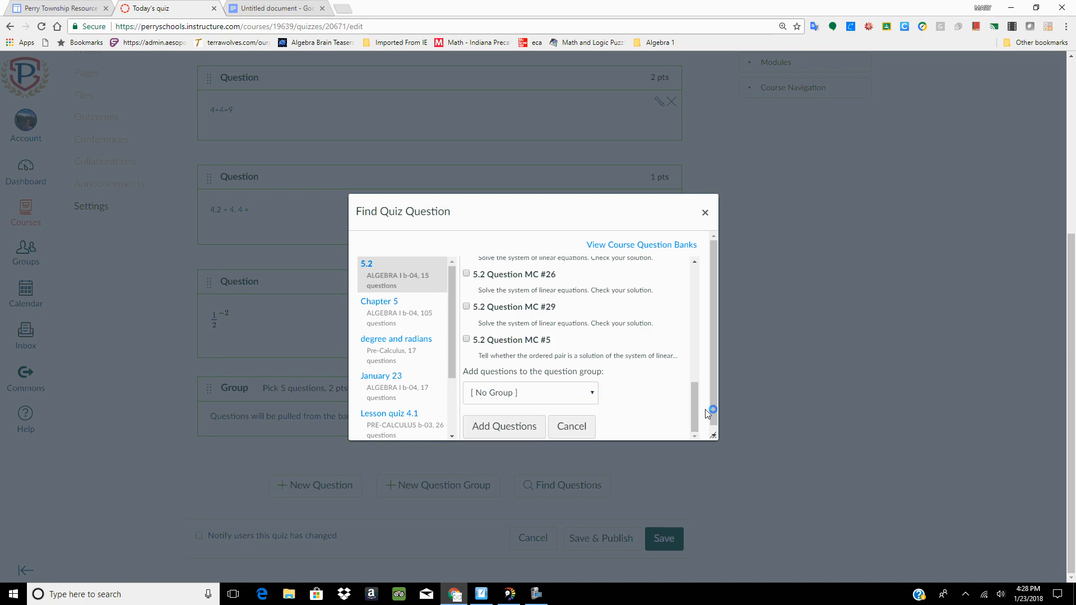
- Add 5.2 Question MC #5, MC #29 and MC #26 to the quiz with no question group
{"action": "left_click", "coordinate": [466, 340]}
{"action": "left_click", "coordinate": [466, 307]}
{"action": "left_click", "coordinate": [467, 273]}
{"action": "left_click", "coordinate": [491, 429]}
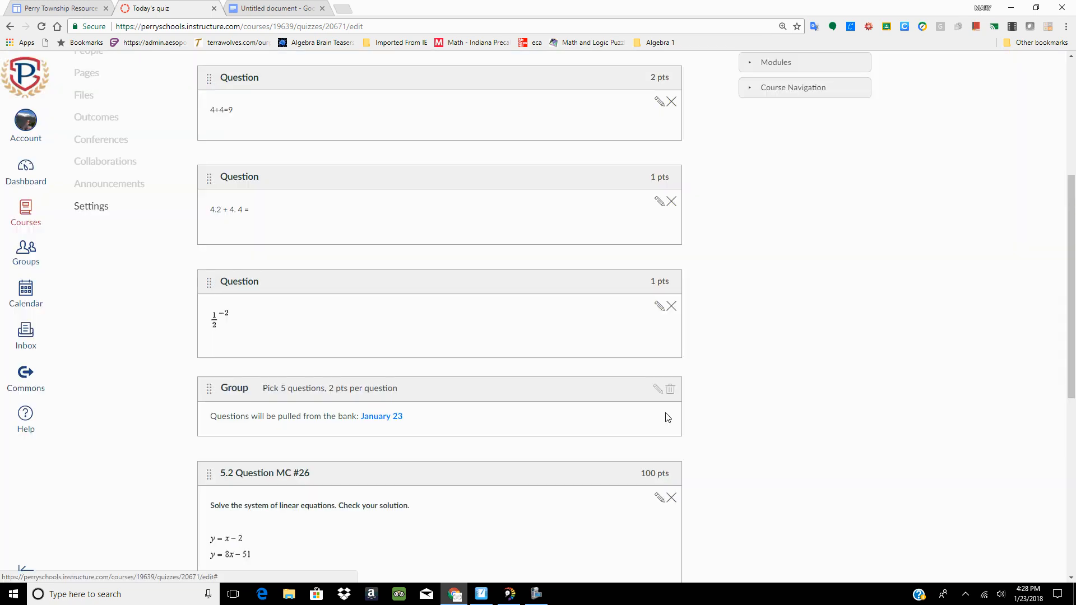
- Check the added 5.2 questions at the end of the quiz and save the quiz without publishing it
{"action": "scroll", "coordinate": [662, 418], "scroll_direction": "down", "scroll_amount": 4}
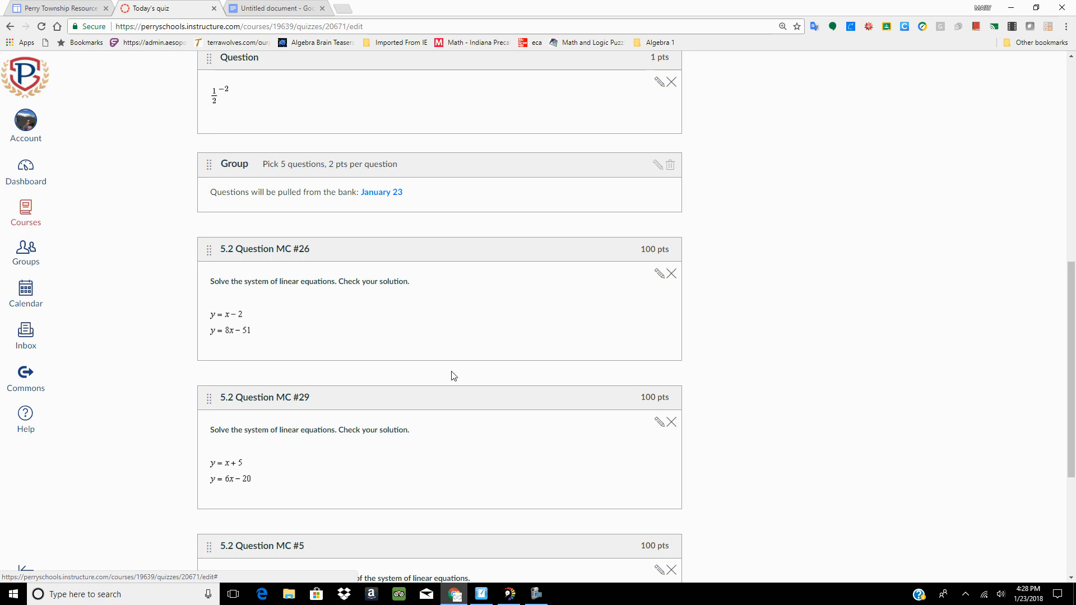
{"action": "scroll", "coordinate": [452, 375], "scroll_direction": "down", "scroll_amount": 4}
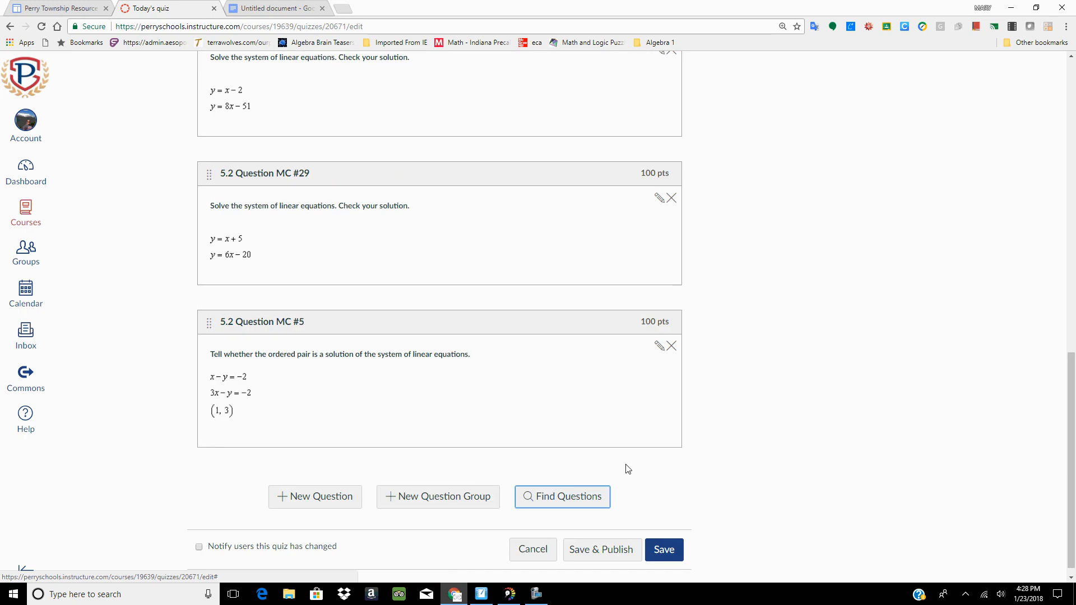
{"action": "scroll", "coordinate": [663, 520], "scroll_direction": "down", "scroll_amount": 1}
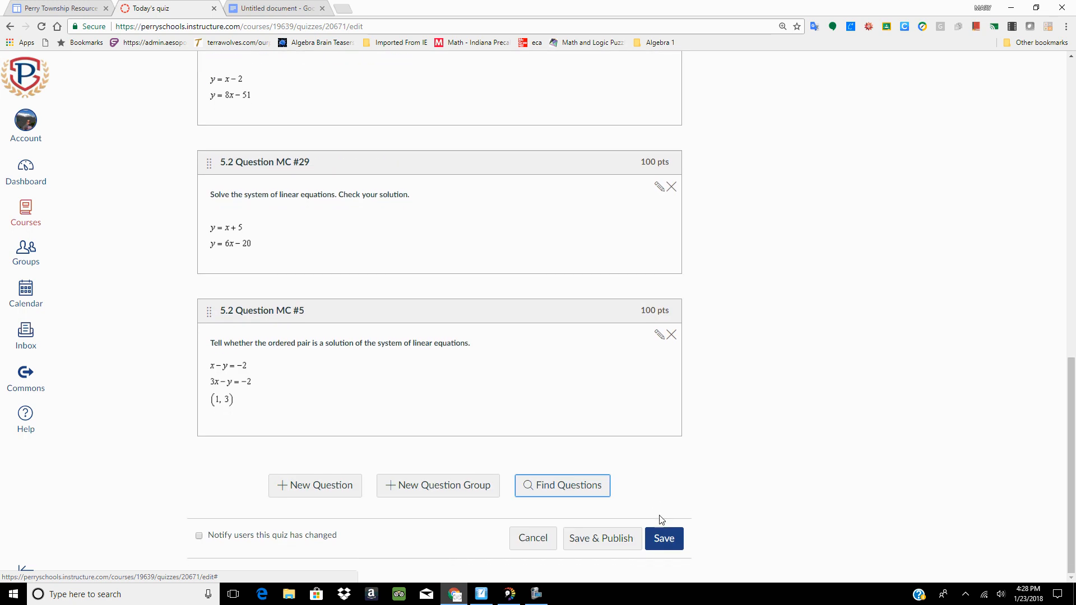
{"action": "left_click", "coordinate": [661, 544]}
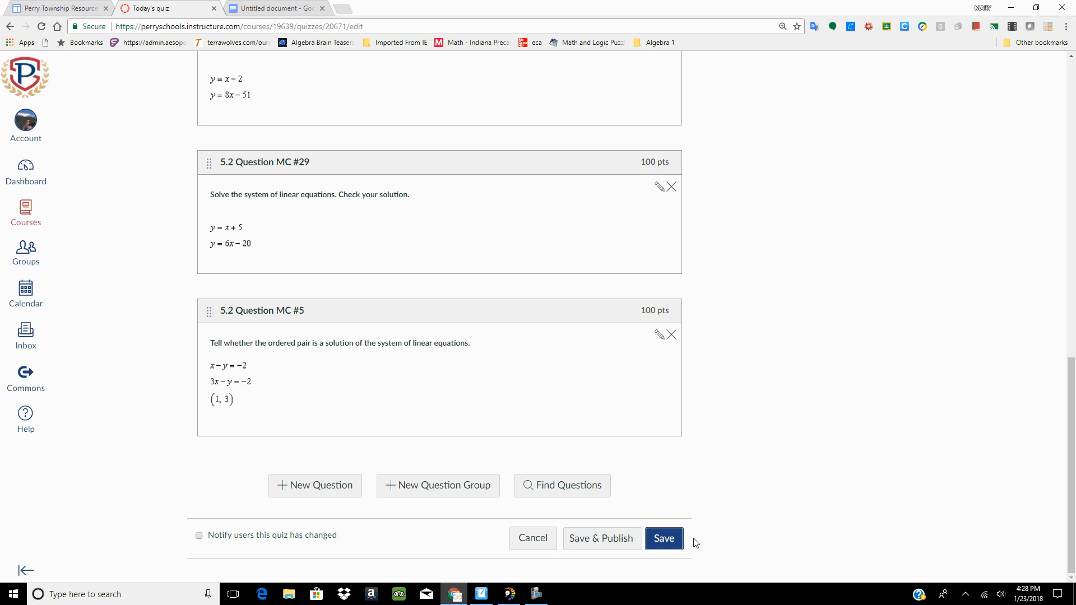
{"action": "left_click", "coordinate": [663, 539]}
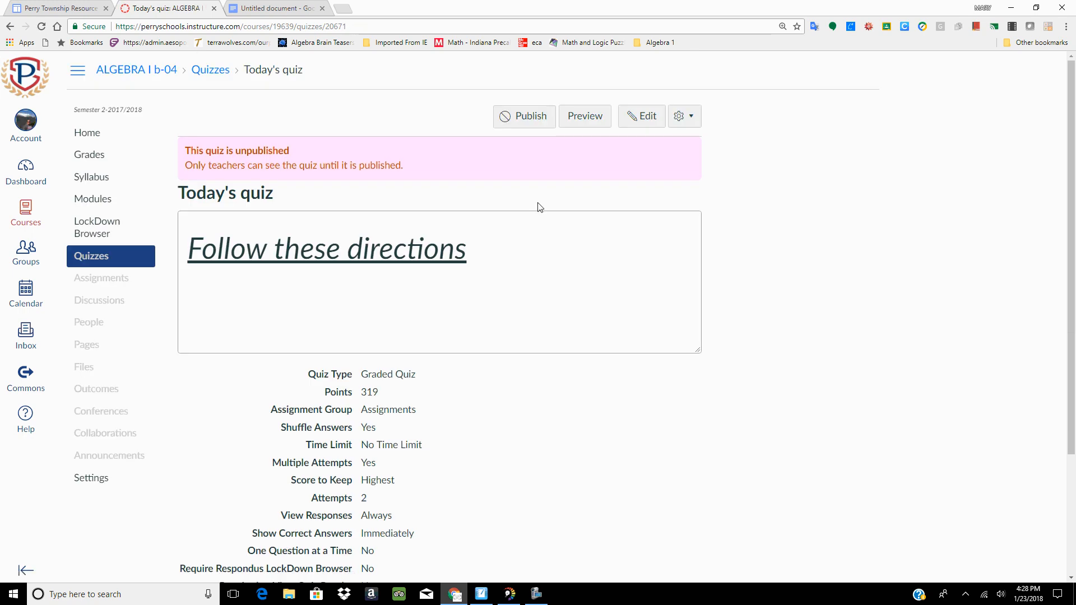
- Preview Today's quiz and look through all its questions and their point values down to the last one
{"action": "left_click", "coordinate": [571, 120]}
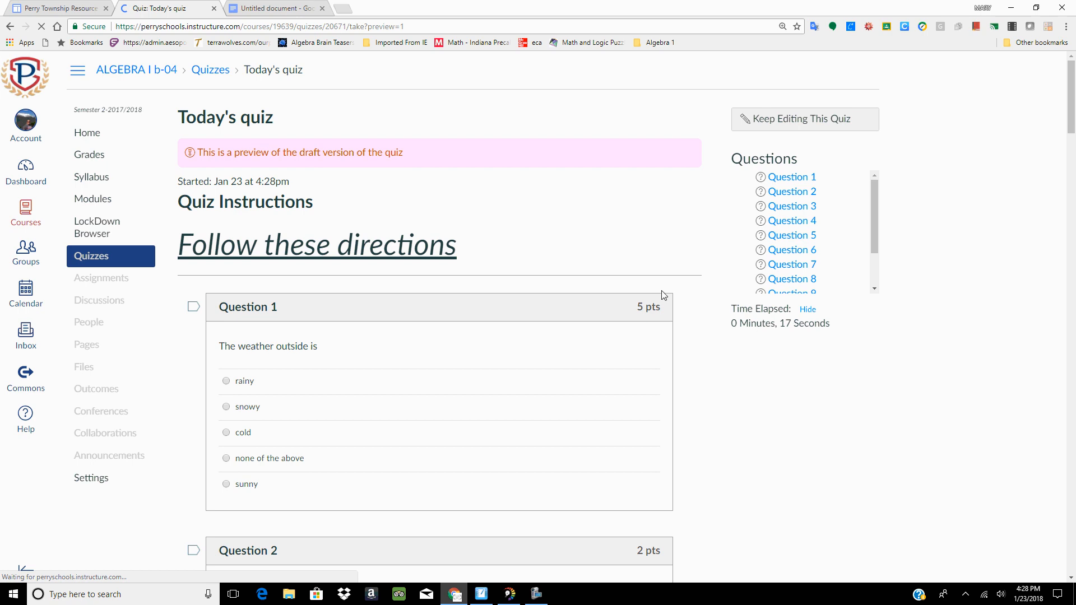
{"action": "scroll", "coordinate": [663, 296], "scroll_direction": "down", "scroll_amount": 18}
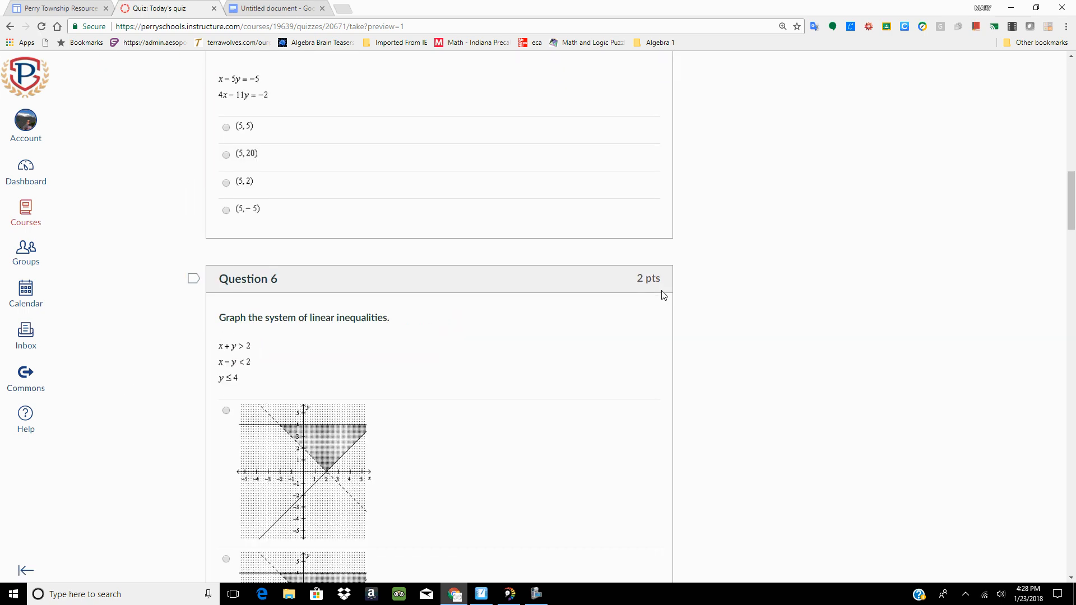
{"action": "scroll", "coordinate": [663, 295], "scroll_direction": "down", "scroll_amount": 20}
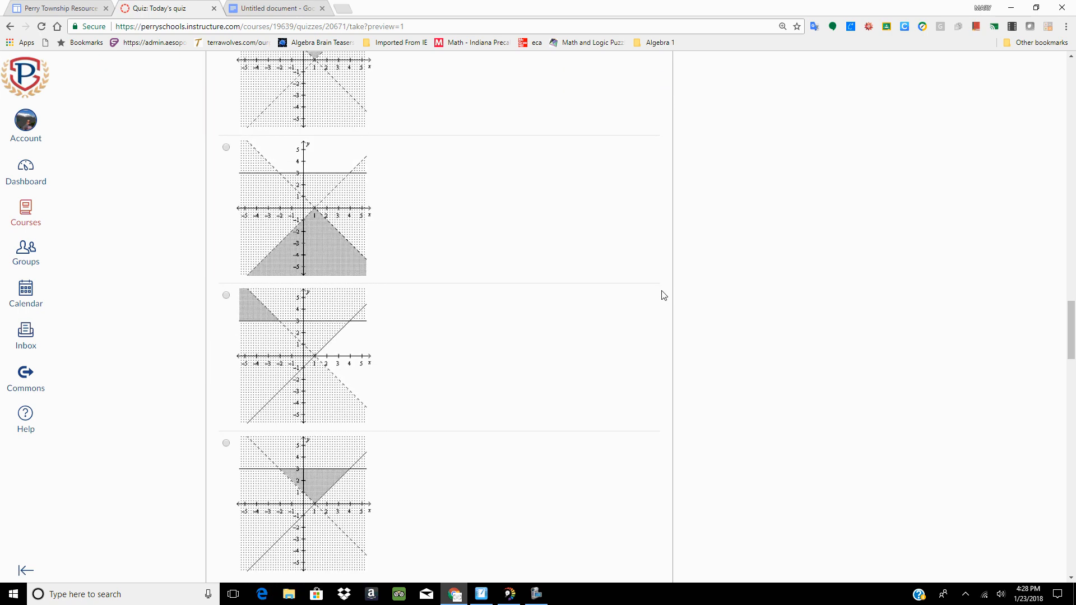
{"action": "scroll", "coordinate": [663, 295], "scroll_direction": "down", "scroll_amount": 20}
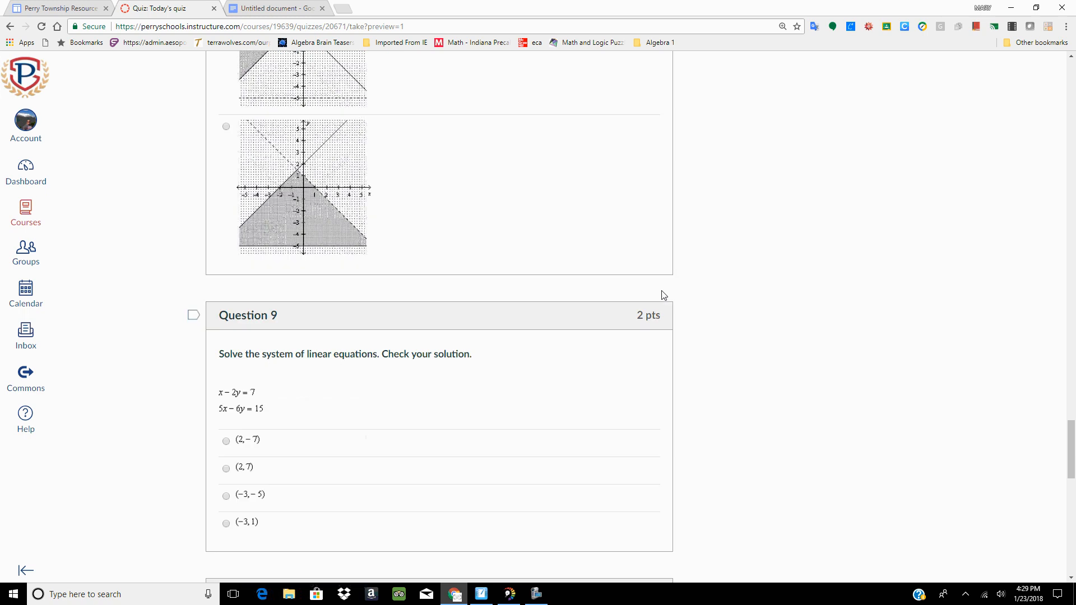
{"action": "scroll", "coordinate": [663, 296], "scroll_direction": "down", "scroll_amount": 2}
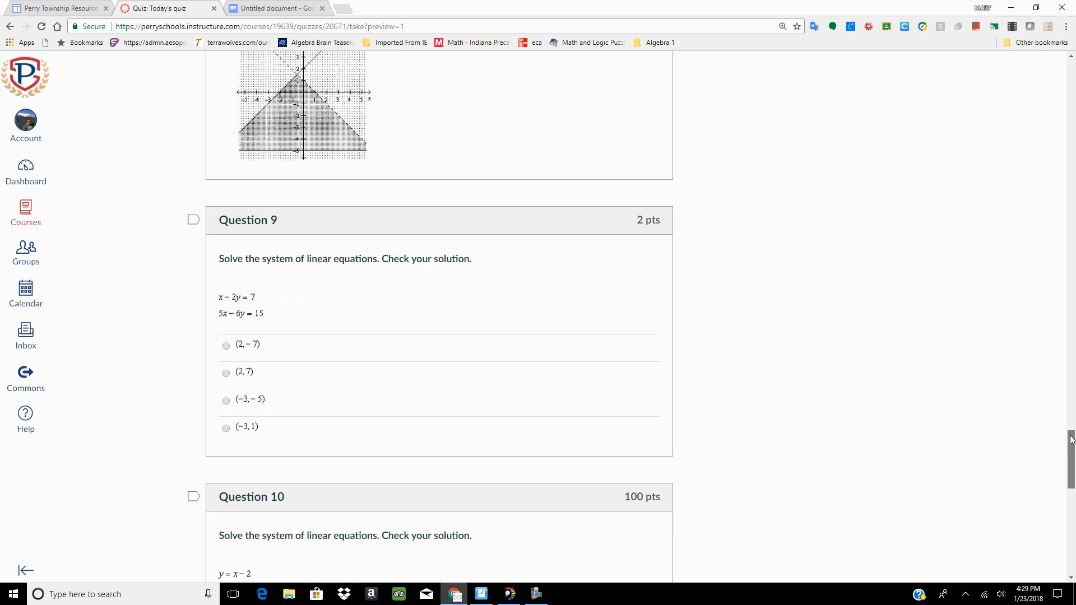
{"action": "left_click_drag", "start_coordinate": [1072, 440], "coordinate": [1072, 522]}
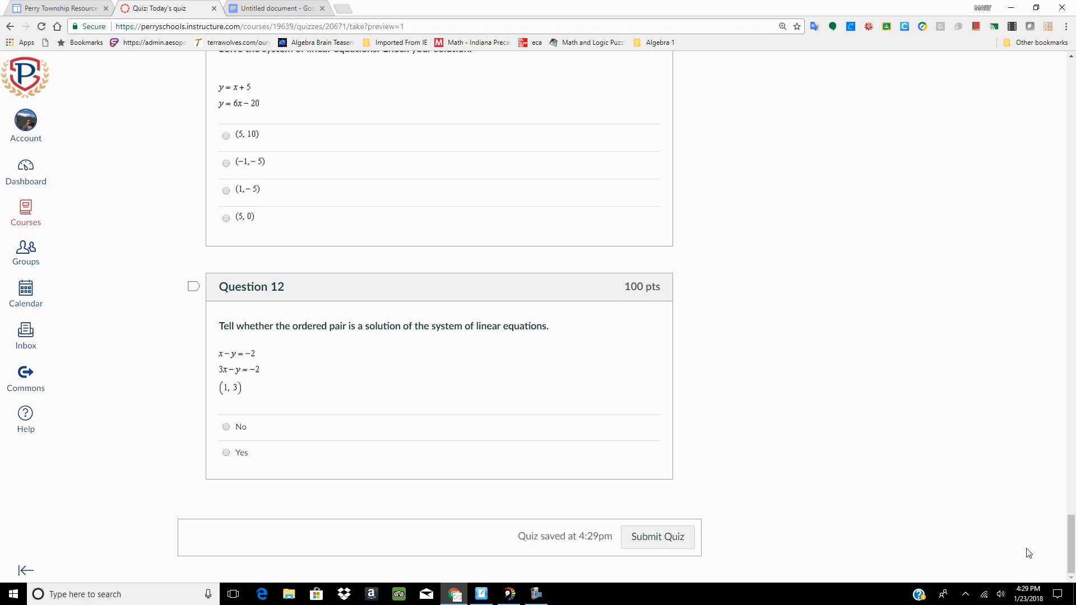
{"action": "left_click_drag", "start_coordinate": [1072, 552], "coordinate": [1035, 42]}
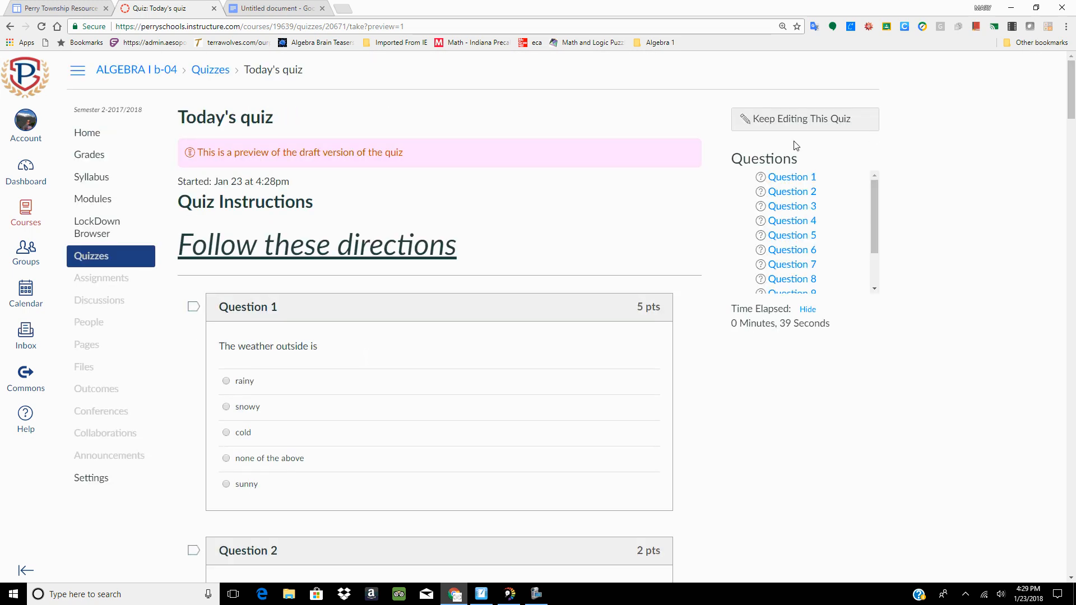
- Leave the preview to keep editing the quiz and show the last questions in its question list
{"action": "left_click", "coordinate": [796, 120]}
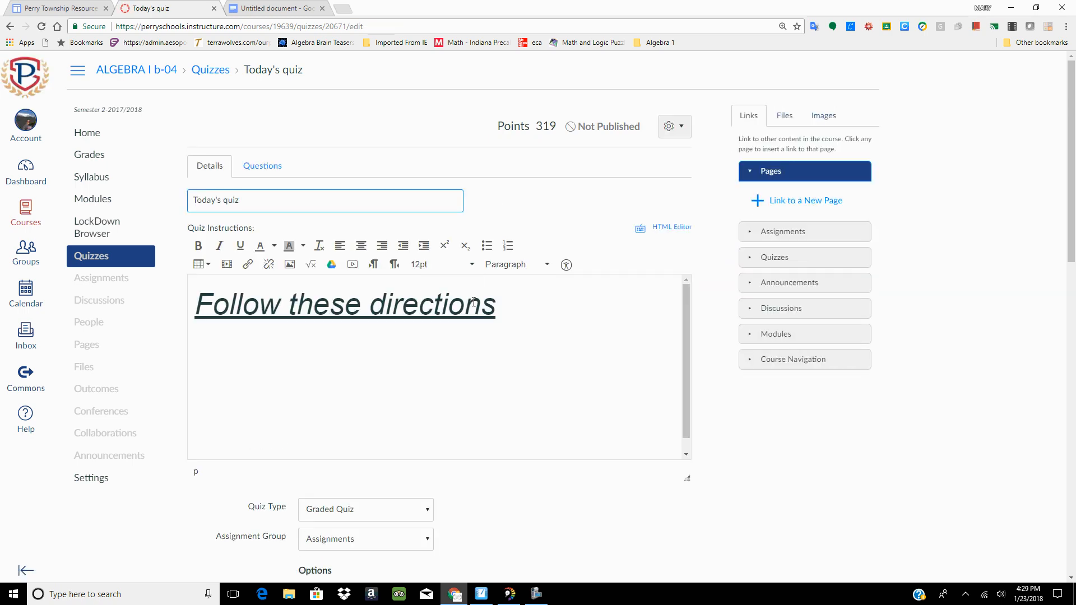
{"action": "left_click", "coordinate": [263, 166]}
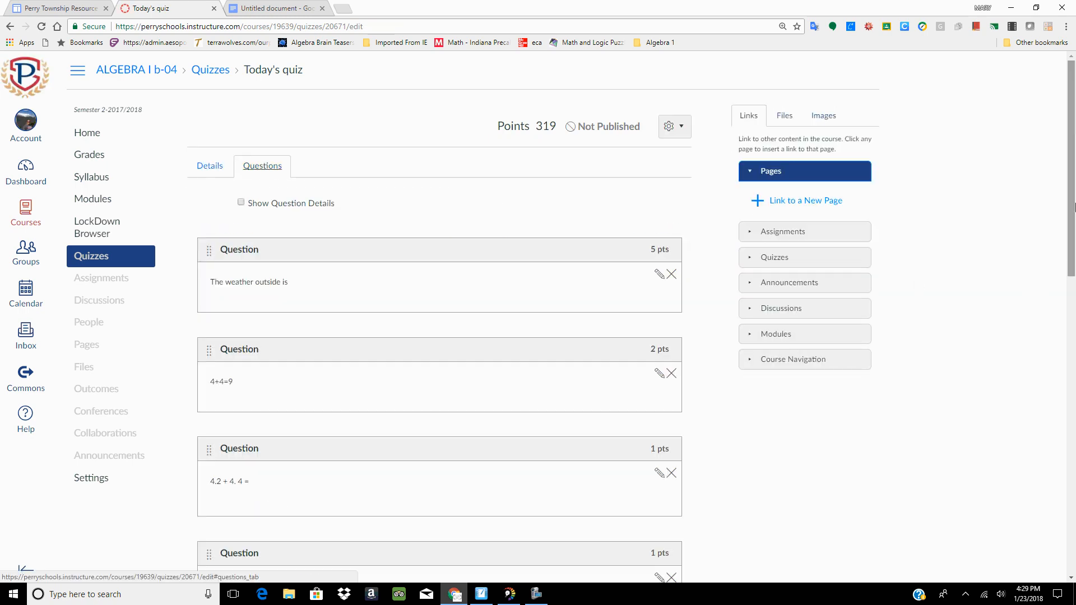
{"action": "left_click_drag", "start_coordinate": [1075, 207], "coordinate": [1071, 511]}
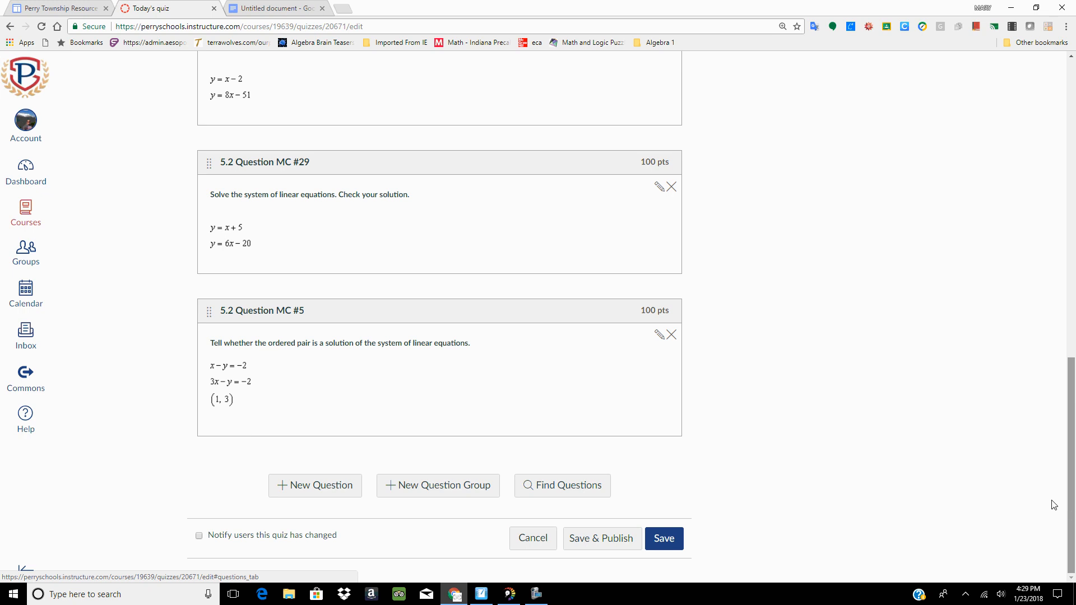
- Set 5.2 Question MC #5 to 1 point and update the question
{"action": "left_click", "coordinate": [659, 336]}
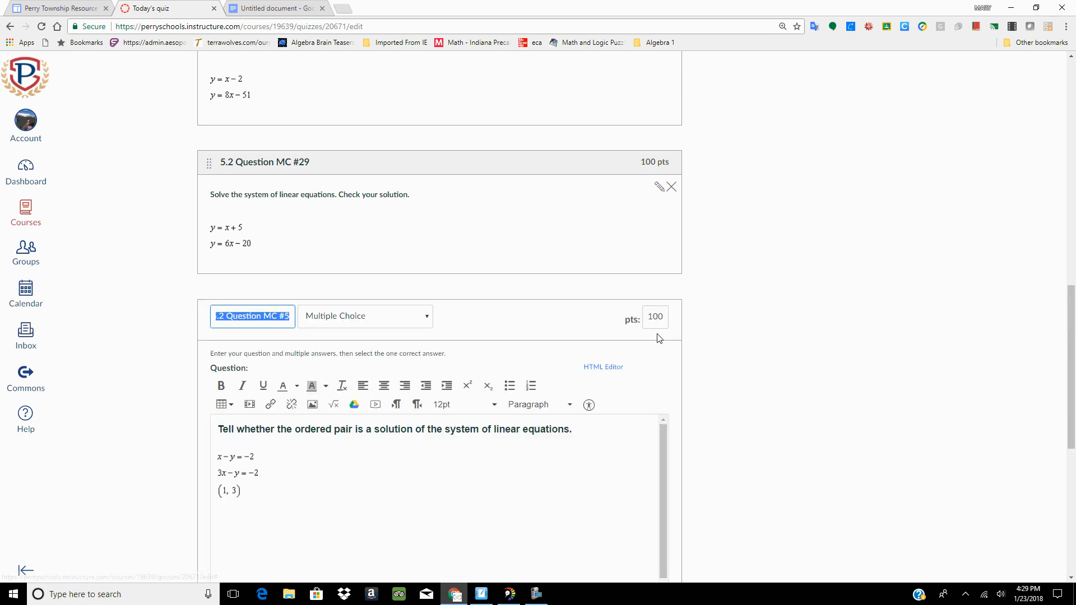
{"action": "left_click_drag", "start_coordinate": [659, 317], "coordinate": [624, 320]}
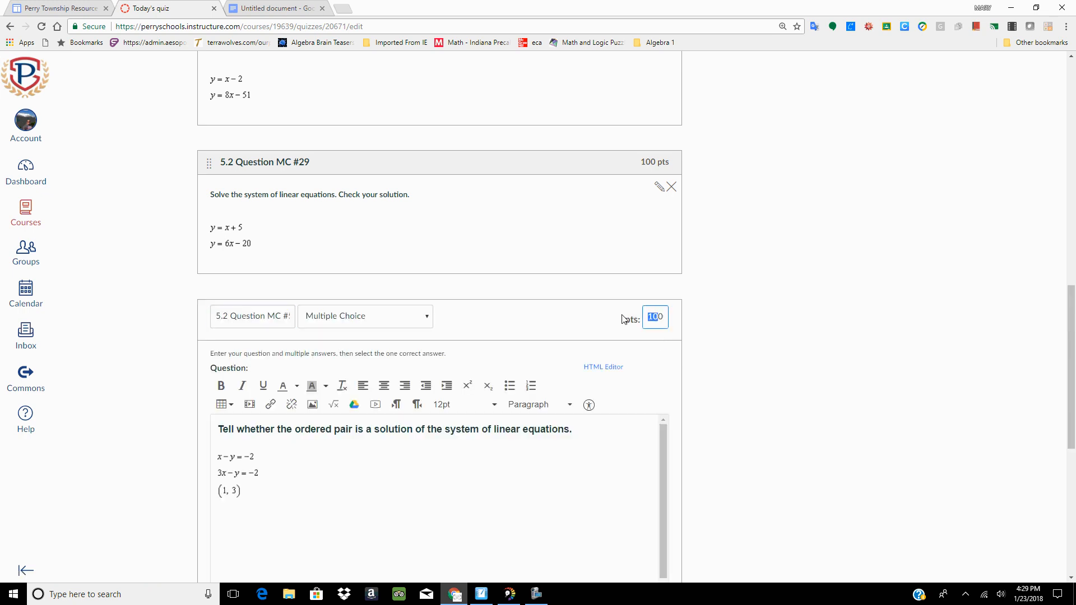
{"action": "double_click", "coordinate": [664, 318]}
{"action": "type", "text": "5"}
{"action": "scroll", "coordinate": [643, 286], "scroll_direction": "down", "scroll_amount": 6}
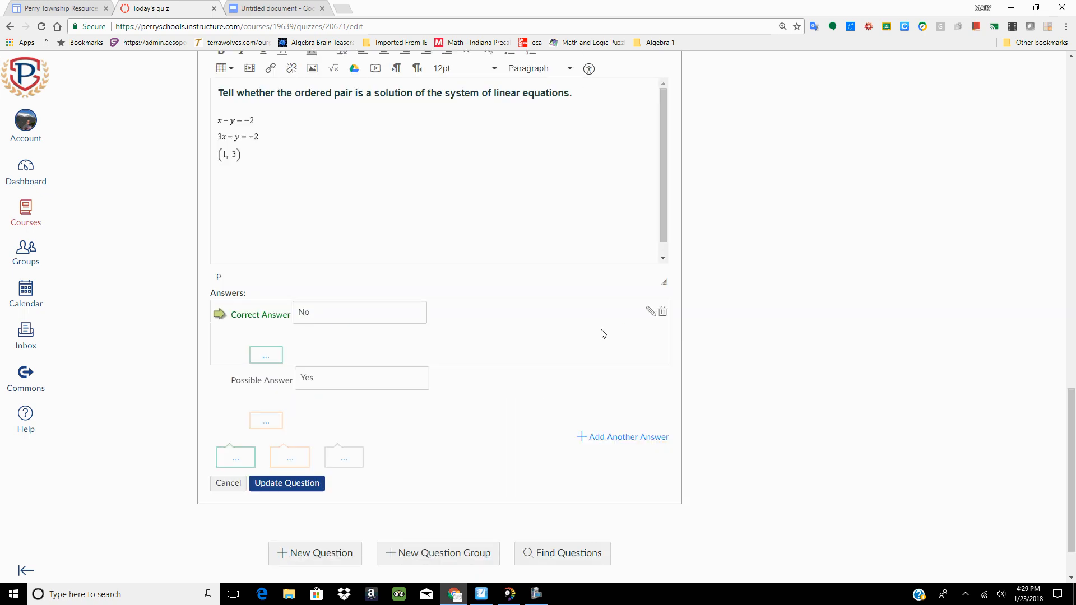
{"action": "left_click", "coordinate": [309, 484]}
- Set 5.2 Question MC #29 to 1 point and update the question
{"action": "scroll", "coordinate": [437, 357], "scroll_direction": "up", "scroll_amount": 3}
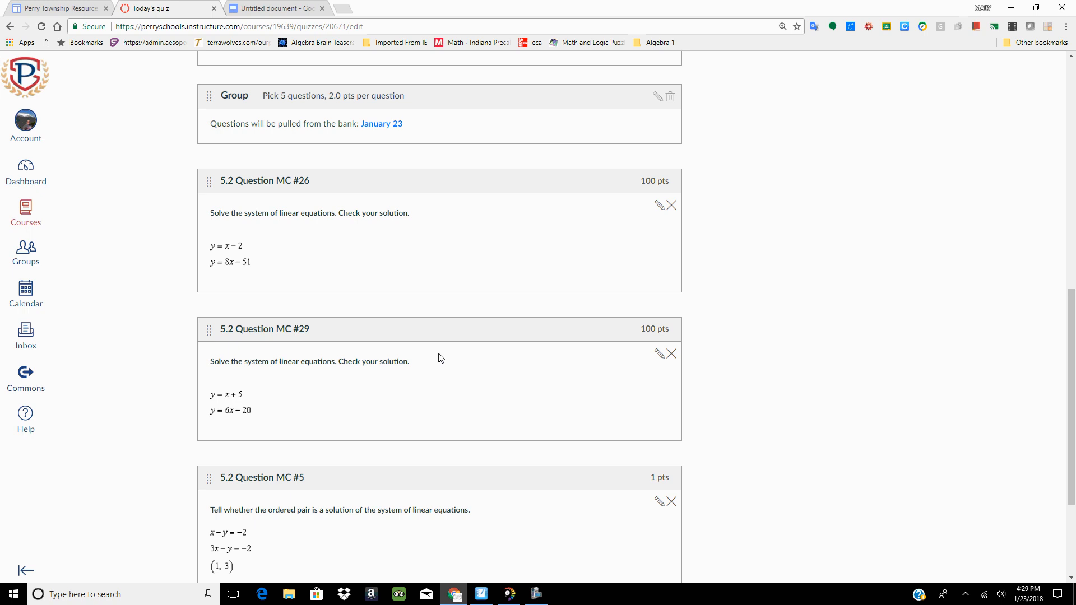
{"action": "left_click", "coordinate": [660, 356]}
{"action": "double_click", "coordinate": [655, 337]}
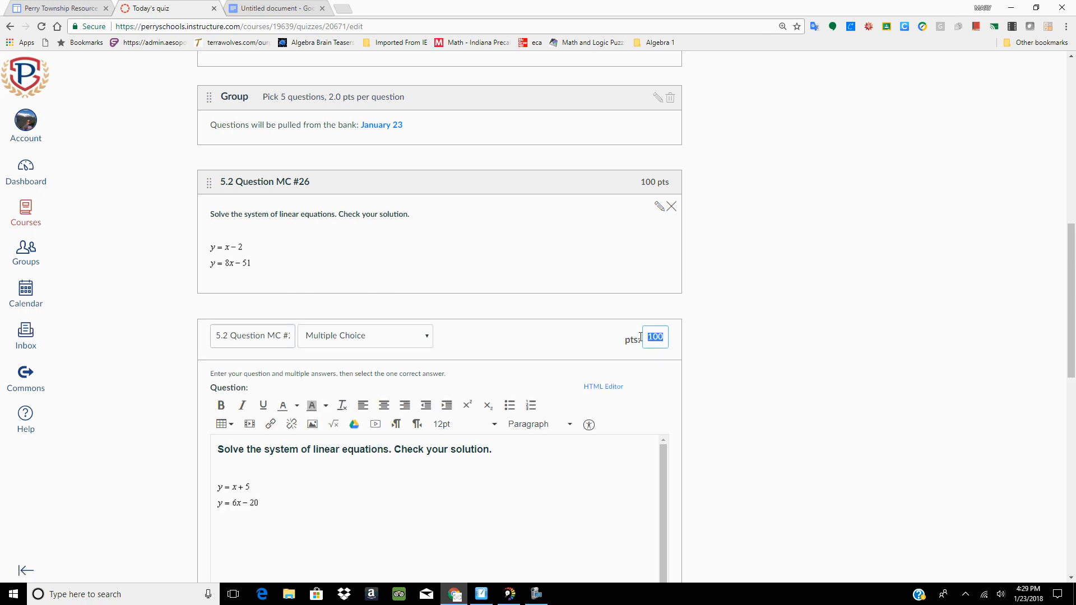
{"action": "type", "text": "1"}
{"action": "scroll", "coordinate": [620, 362], "scroll_direction": "down", "scroll_amount": 10}
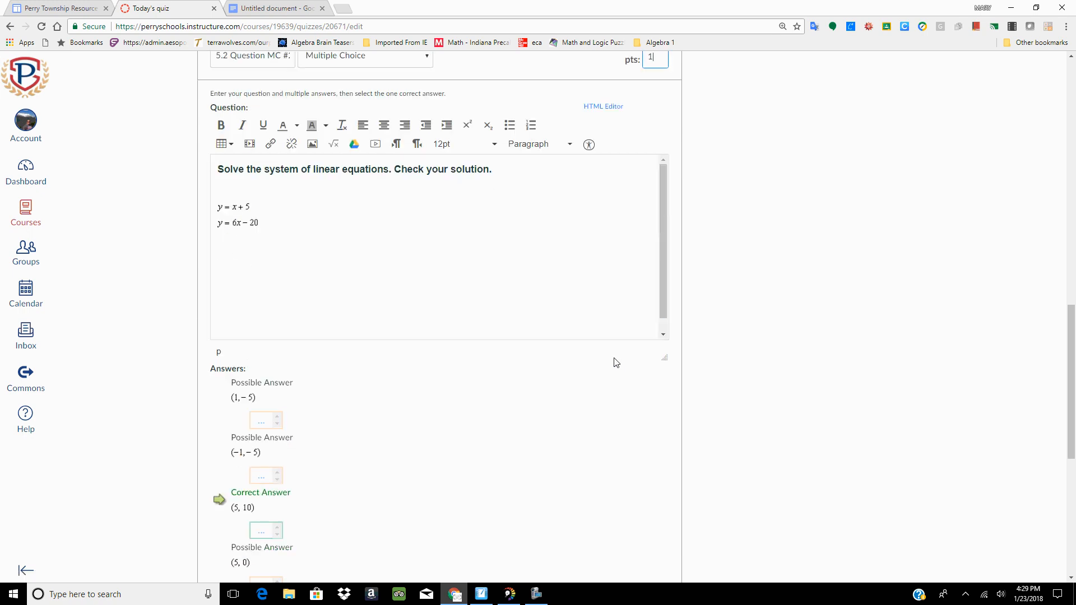
{"action": "left_click", "coordinate": [284, 312]}
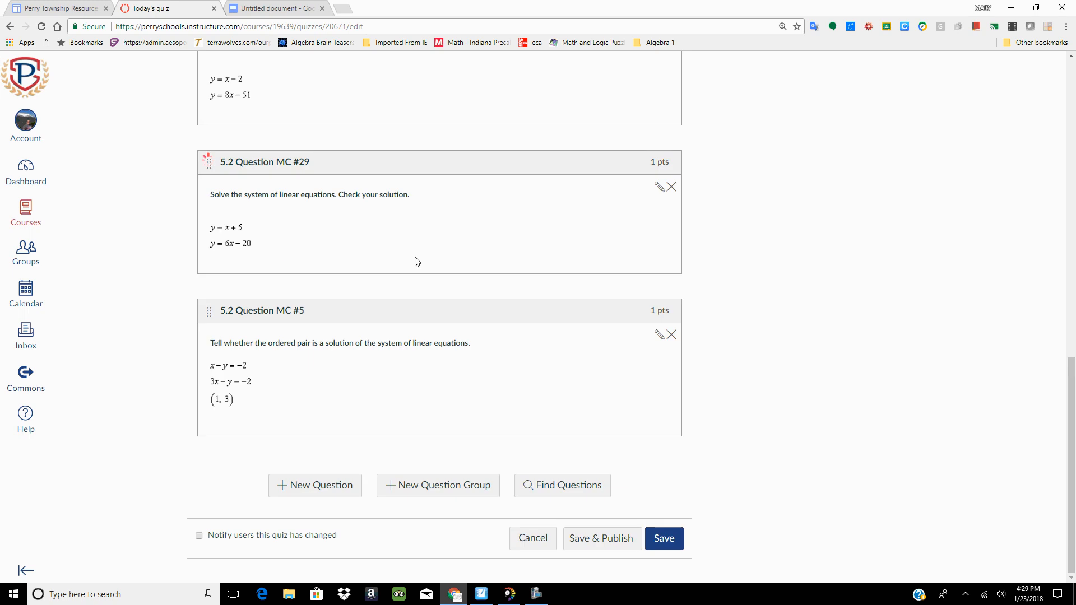
- Set 5.2 Question MC #26 to 1 point and update the question
{"action": "scroll", "coordinate": [416, 255], "scroll_direction": "up", "scroll_amount": 4}
{"action": "scroll", "coordinate": [658, 434], "scroll_direction": "down", "scroll_amount": 4}
{"action": "scroll", "coordinate": [651, 374], "scroll_direction": "up", "scroll_amount": 11}
{"action": "scroll", "coordinate": [663, 233], "scroll_direction": "down", "scroll_amount": 4}
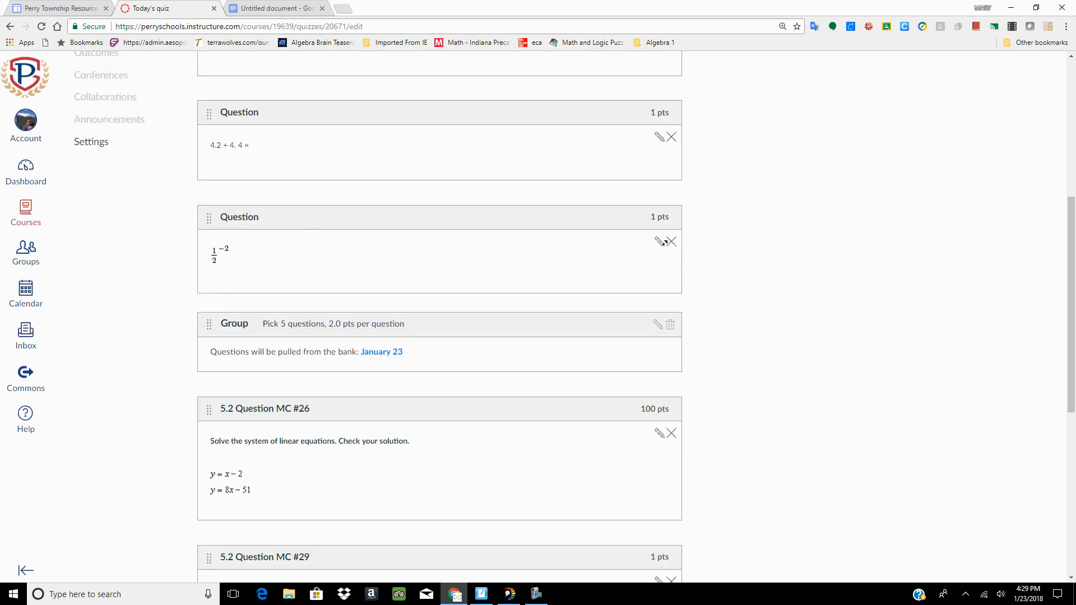
{"action": "scroll", "coordinate": [664, 242], "scroll_direction": "down", "scroll_amount": 3}
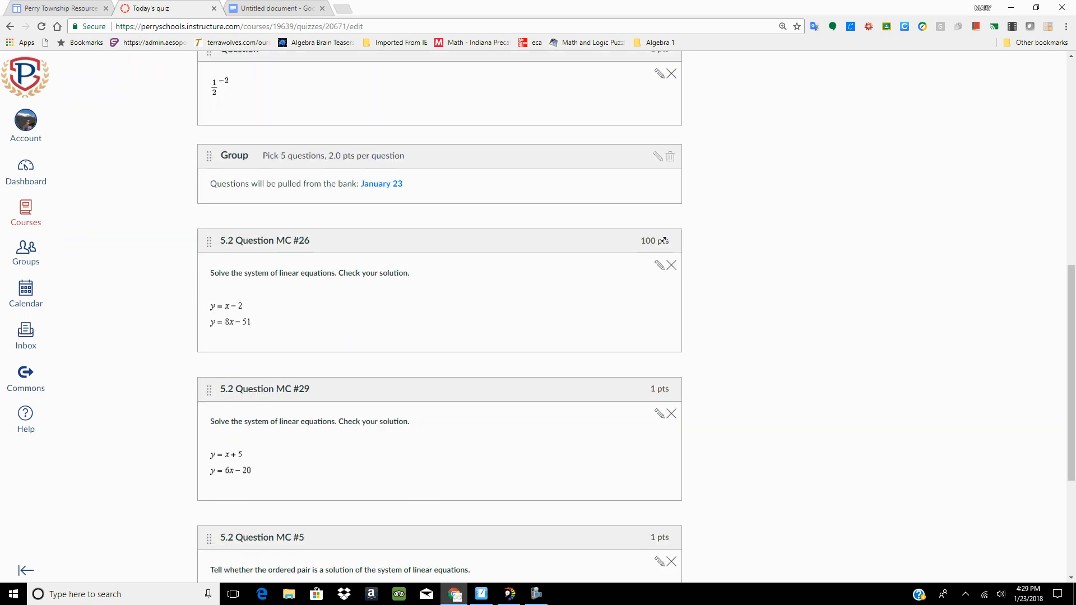
{"action": "left_click", "coordinate": [658, 266]}
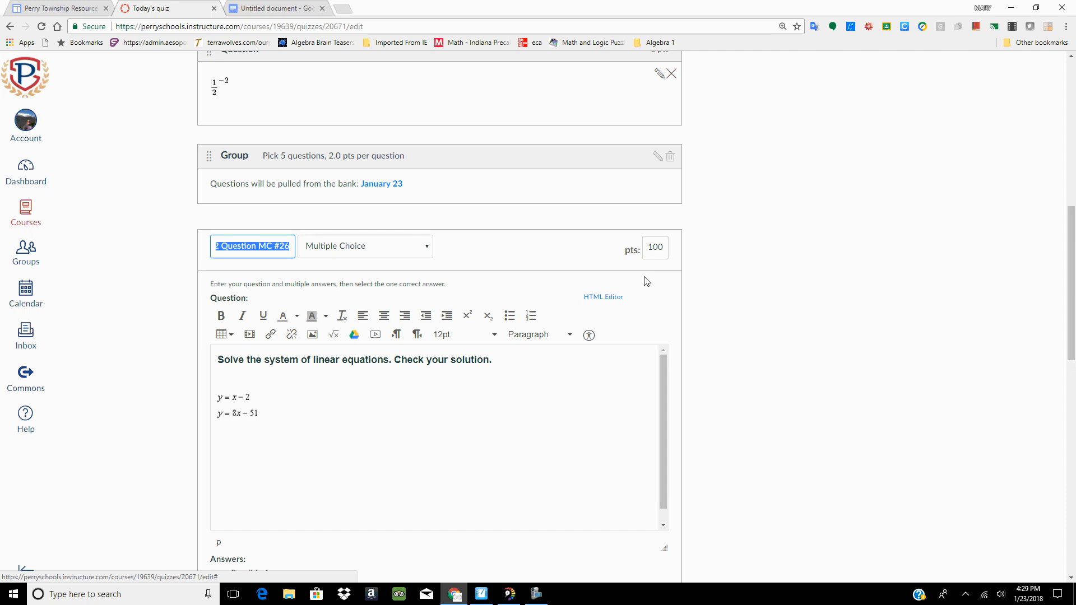
{"action": "double_click", "coordinate": [665, 250]}
{"action": "type", "text": "1"}
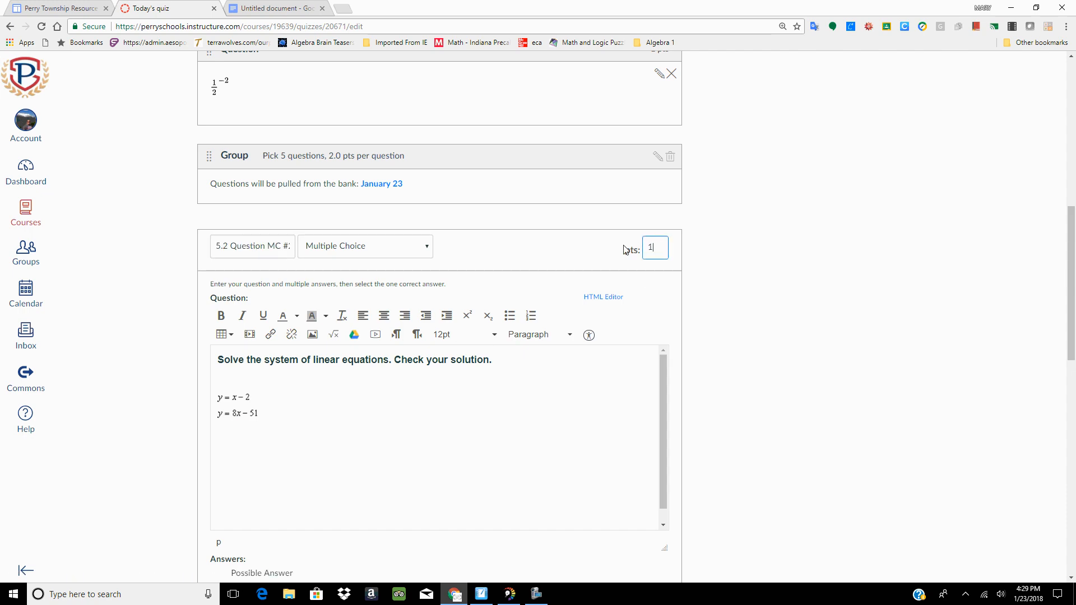
{"action": "scroll", "coordinate": [618, 258], "scroll_direction": "down", "scroll_amount": 3}
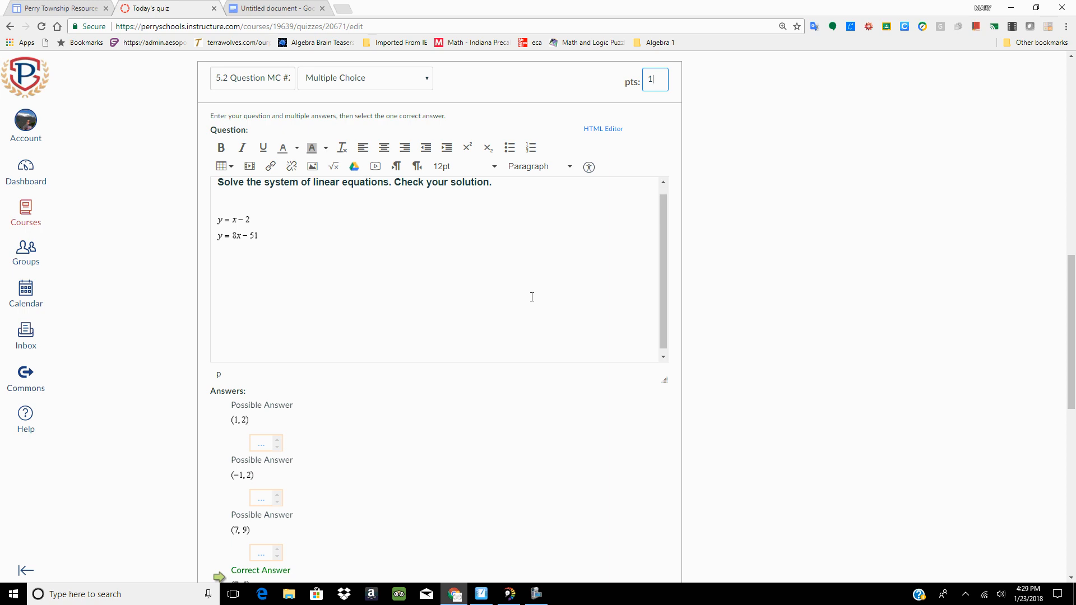
{"action": "scroll", "coordinate": [532, 297], "scroll_direction": "down", "scroll_amount": 4}
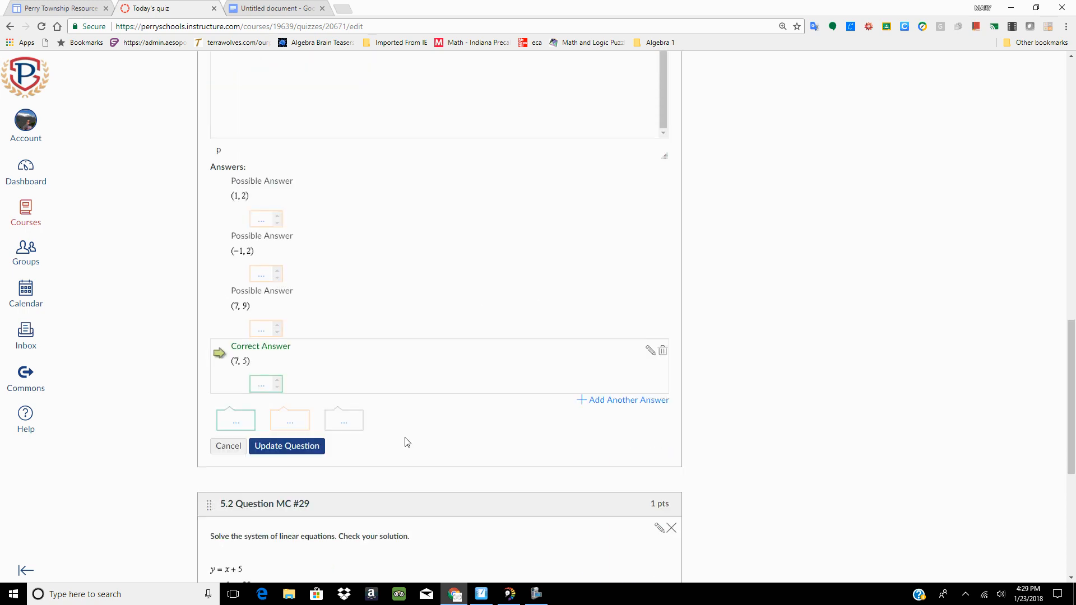
{"action": "left_click", "coordinate": [278, 448]}
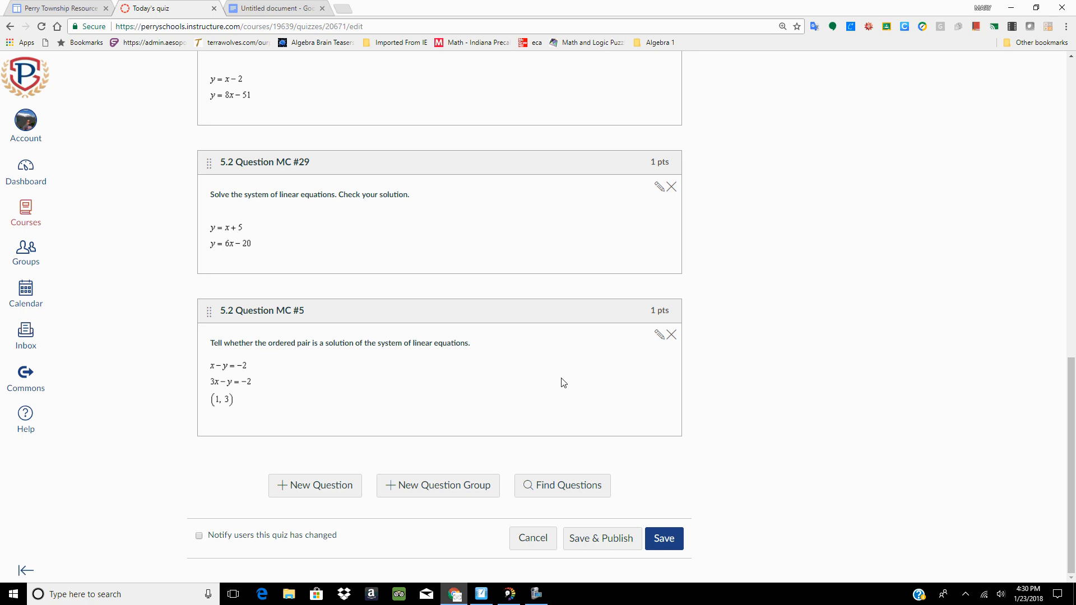
- Save Today's quiz without publishing it and review its settings and due date on the quiz page
{"action": "left_click", "coordinate": [667, 539]}
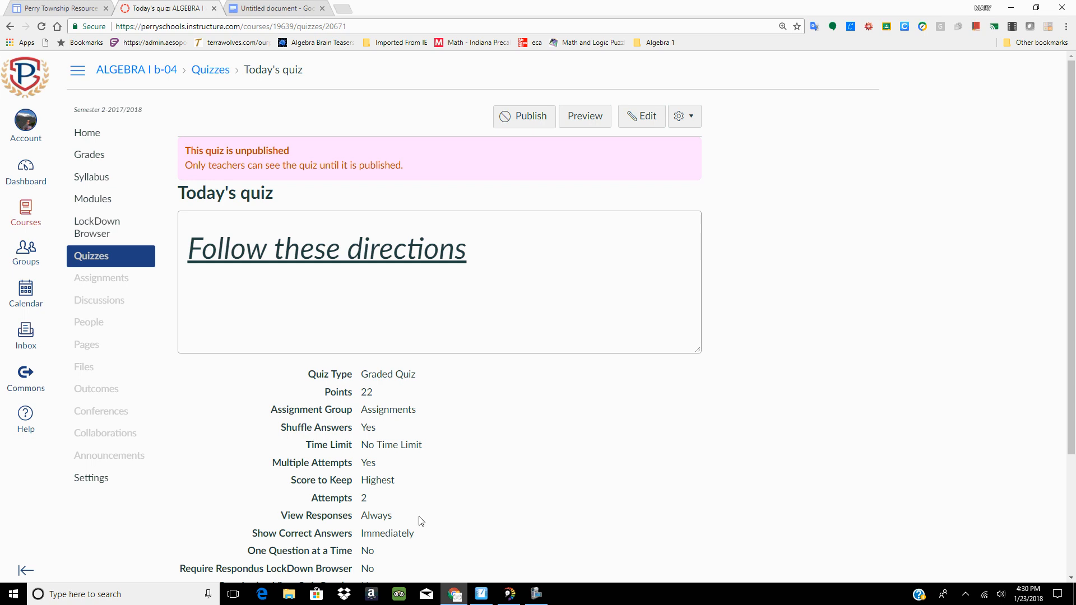
{"action": "scroll", "coordinate": [422, 522], "scroll_direction": "down", "scroll_amount": 2}
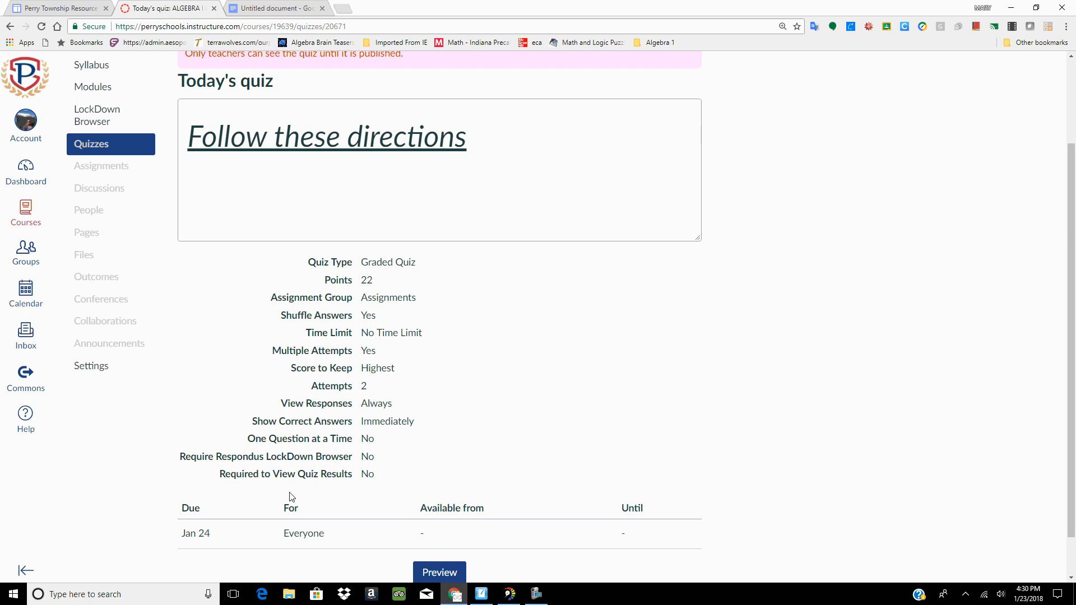
{"action": "scroll", "coordinate": [256, 438], "scroll_direction": "up", "scroll_amount": 2}
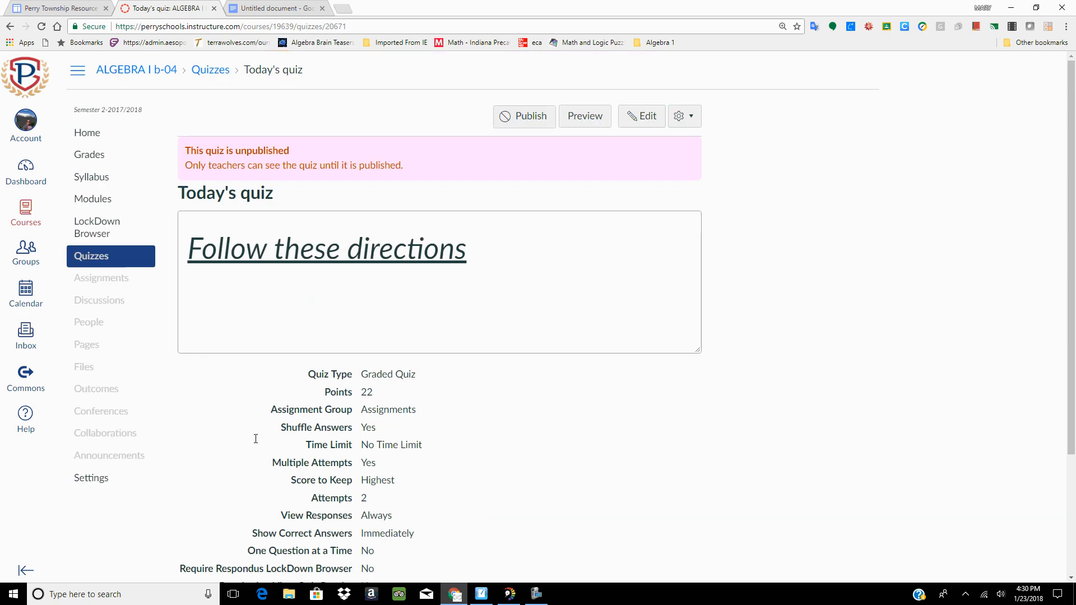